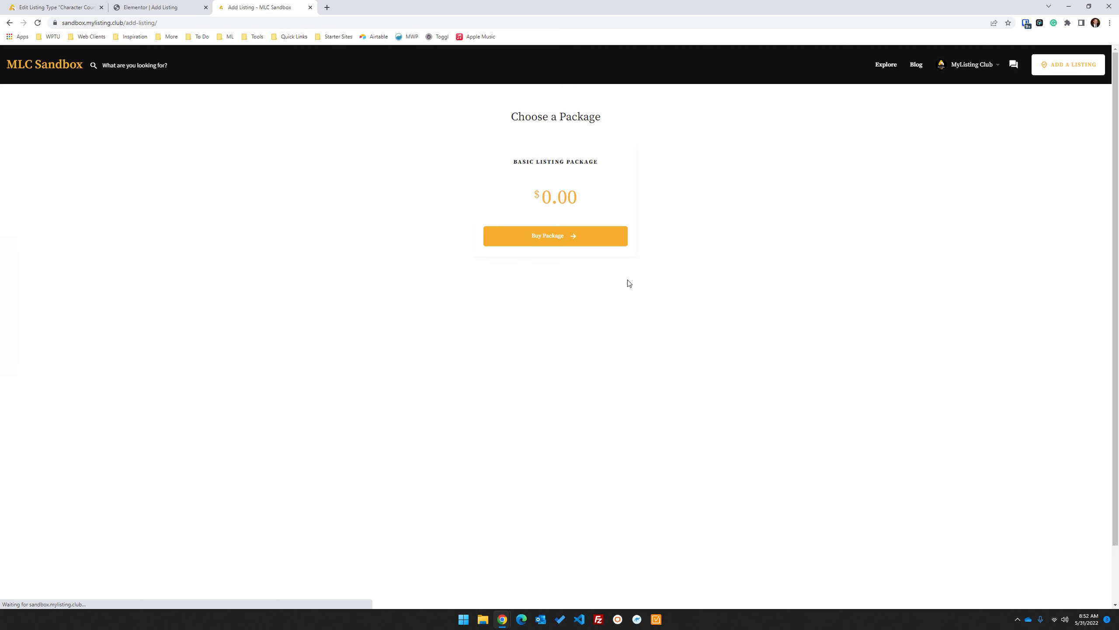
Step: Choose the Basic Listing Package and enter "fddfdfdfdfdf" as the new listing's title
{"action": "left_click", "coordinate": [563, 243]}
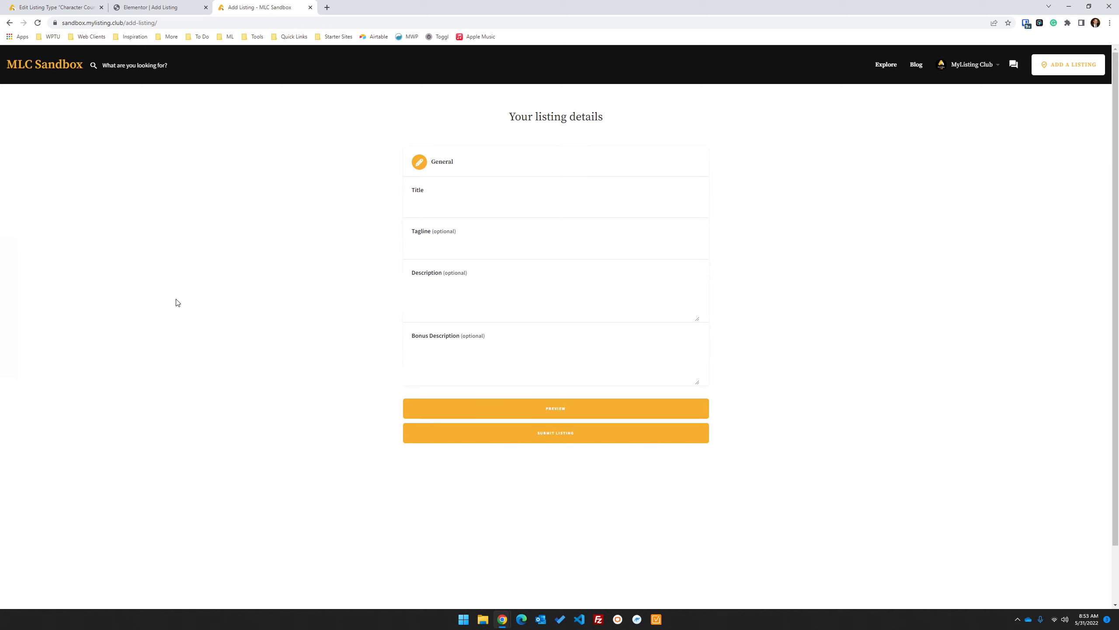
{"action": "left_click", "coordinate": [463, 210]}
{"action": "type", "text": "fddfdfdfdfdf"}
{"action": "left_click", "coordinate": [462, 250]}
Step: Switch to the Character Counter listing type editor and examine the Tagline field's maximum character length in its field settings
{"action": "left_click", "coordinate": [71, 2]}
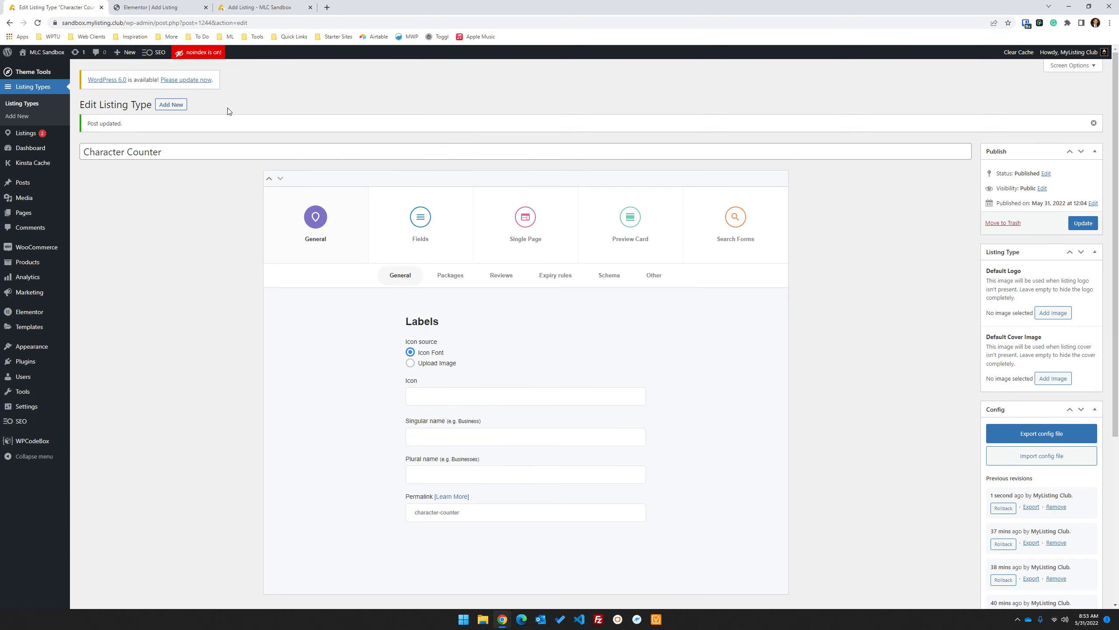
{"action": "left_click", "coordinate": [421, 216]}
{"action": "scroll", "coordinate": [333, 367], "scroll_direction": "down", "scroll_amount": 1}
{"action": "left_click", "coordinate": [332, 367]}
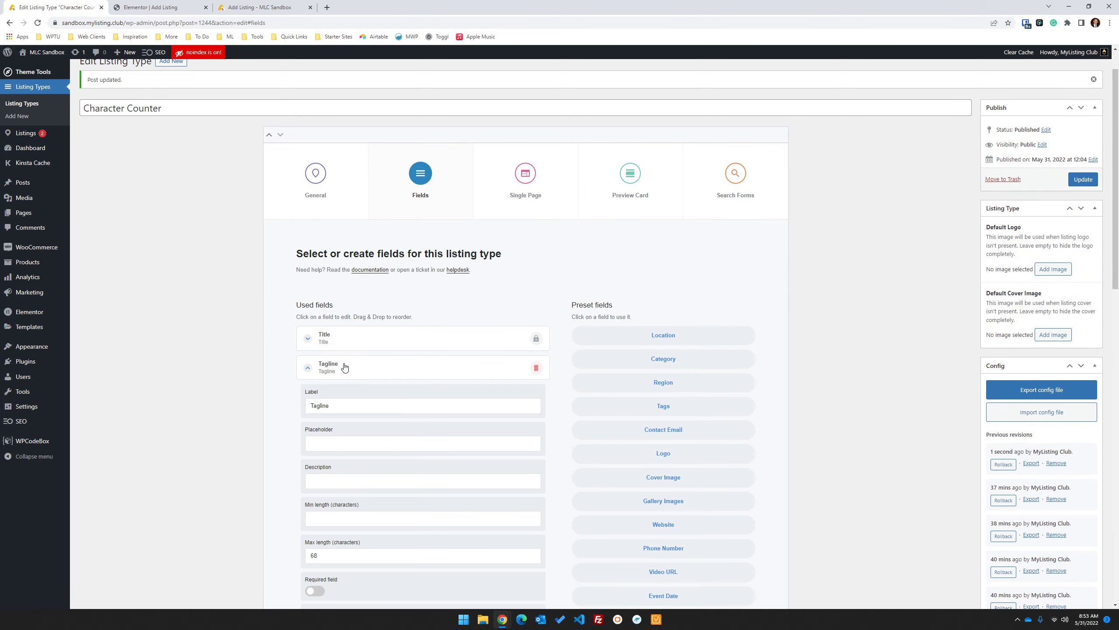
{"action": "scroll", "coordinate": [353, 379], "scroll_direction": "down", "scroll_amount": 4}
{"action": "left_click_drag", "start_coordinate": [380, 381], "coordinate": [246, 372]}
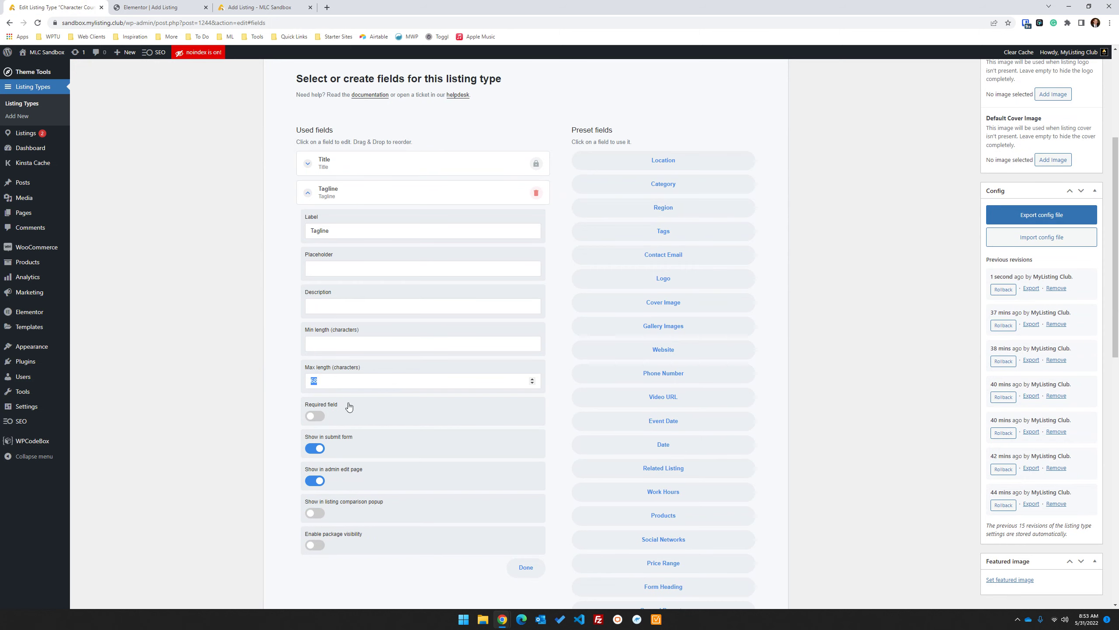
{"action": "left_click_drag", "start_coordinate": [369, 381], "coordinate": [257, 374]}
{"action": "scroll", "coordinate": [361, 414], "scroll_direction": "down", "scroll_amount": 6}
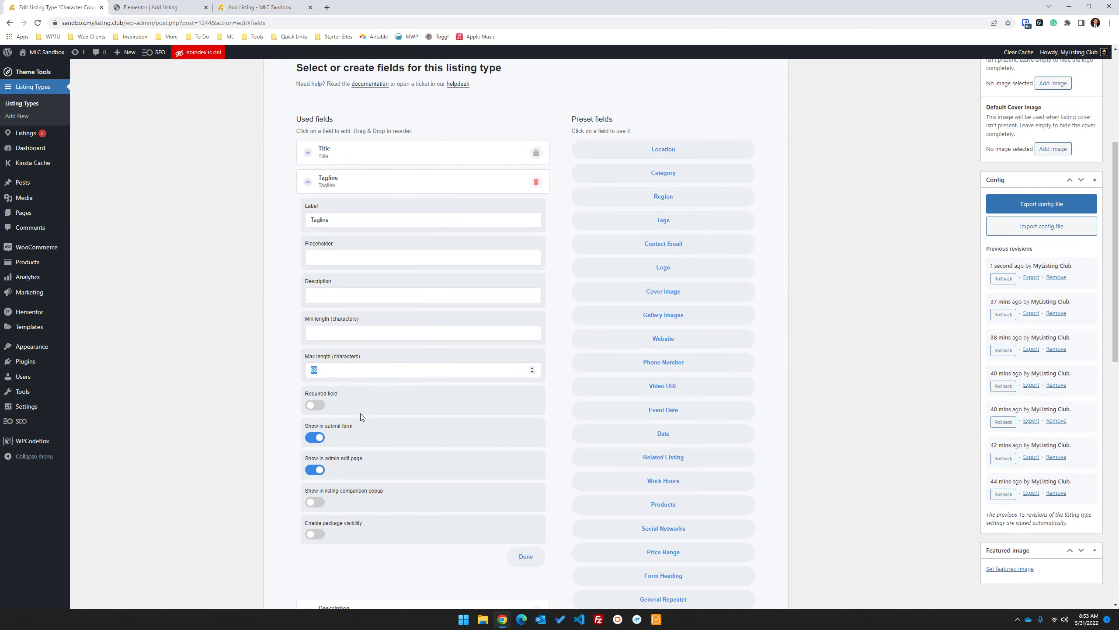
Step: Expand the Description field's settings and examine its maximum character length
{"action": "left_click", "coordinate": [355, 362]}
{"action": "scroll", "coordinate": [359, 329], "scroll_direction": "up", "scroll_amount": 3}
{"action": "left_click_drag", "start_coordinate": [359, 275], "coordinate": [197, 273]}
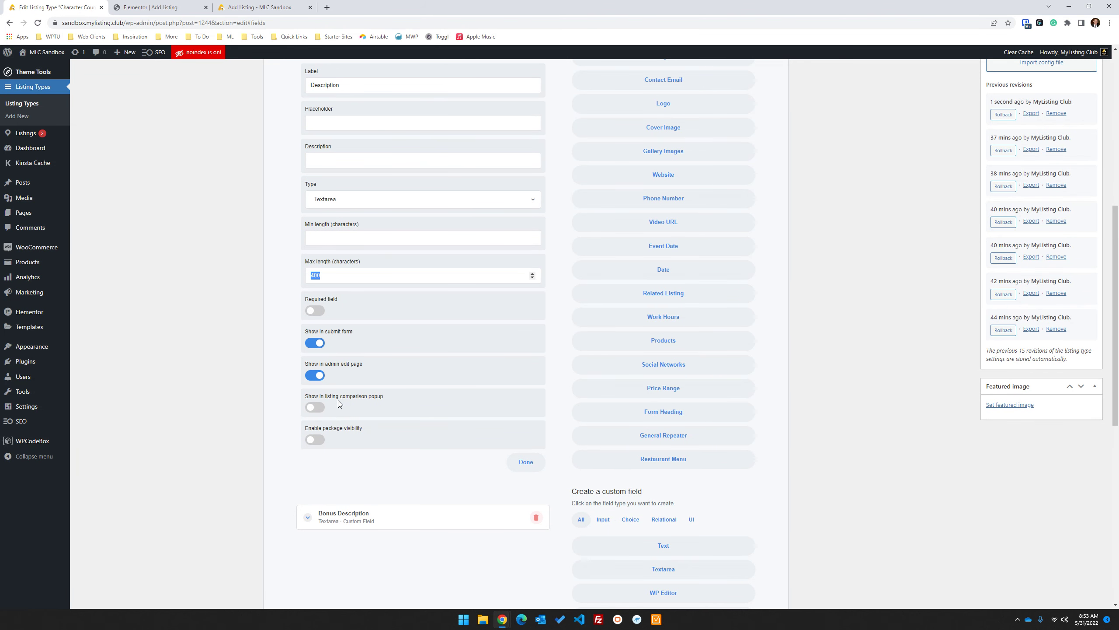
{"action": "scroll", "coordinate": [406, 404], "scroll_direction": "up", "scroll_amount": 1}
{"action": "scroll", "coordinate": [408, 418], "scroll_direction": "down", "scroll_amount": 3}
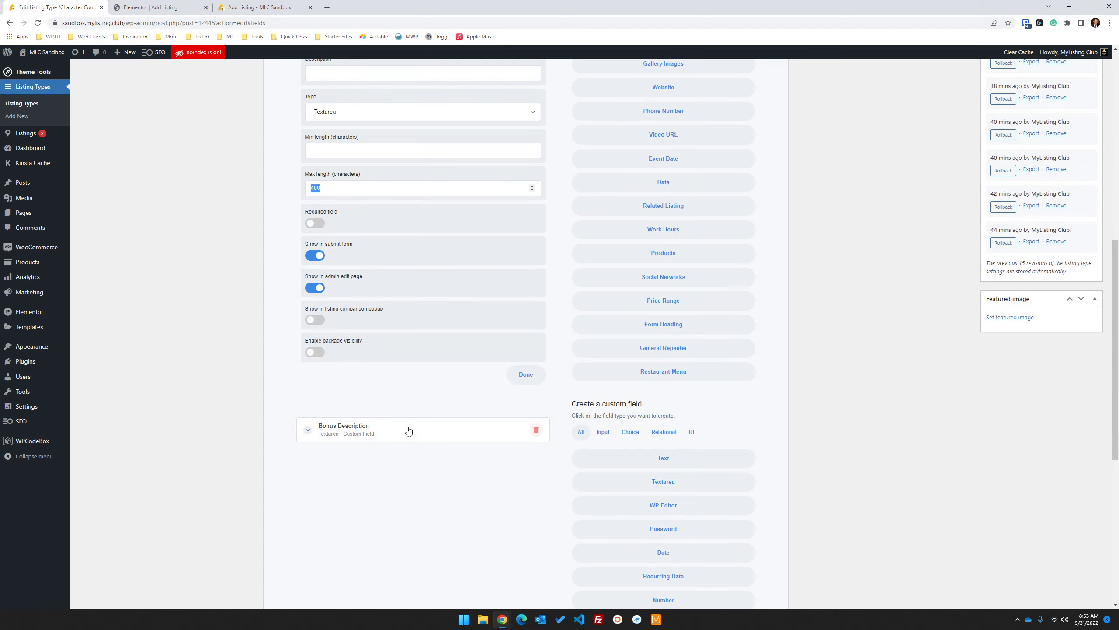
Step: Expand the Bonus Description custom field, examine its maximum character length, and collapse it again
{"action": "left_click", "coordinate": [375, 430]}
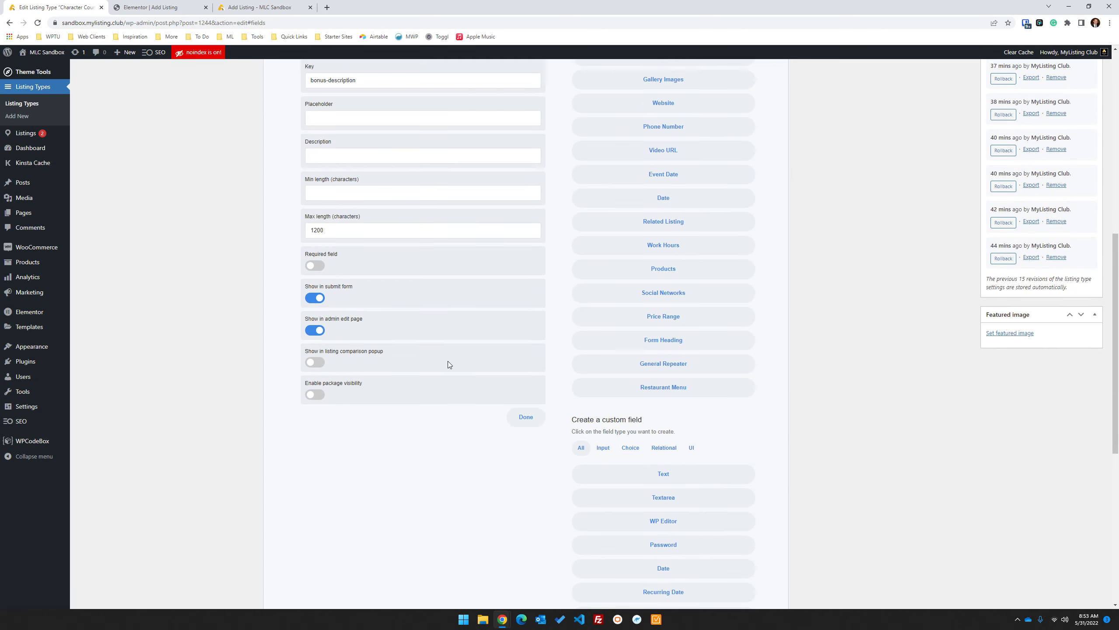
{"action": "scroll", "coordinate": [344, 304], "scroll_direction": "up", "scroll_amount": 2}
{"action": "left_click_drag", "start_coordinate": [331, 310], "coordinate": [252, 303]}
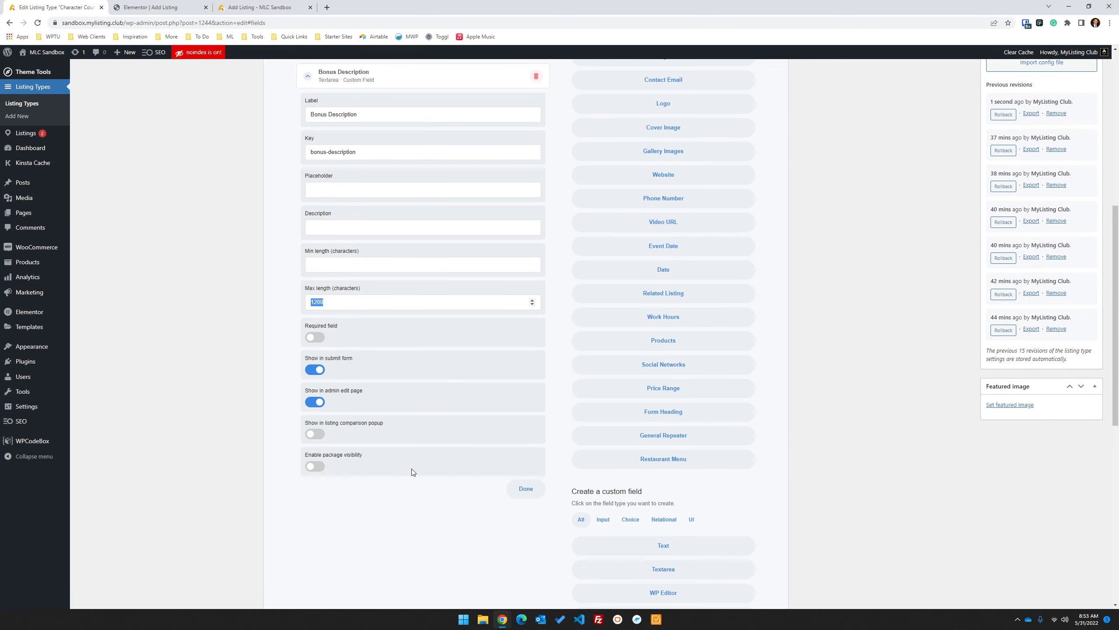
{"action": "scroll", "coordinate": [423, 432], "scroll_direction": "up", "scroll_amount": 3}
{"action": "left_click_drag", "start_coordinate": [360, 209], "coordinate": [361, 209]}
{"action": "left_click", "coordinate": [362, 210]}
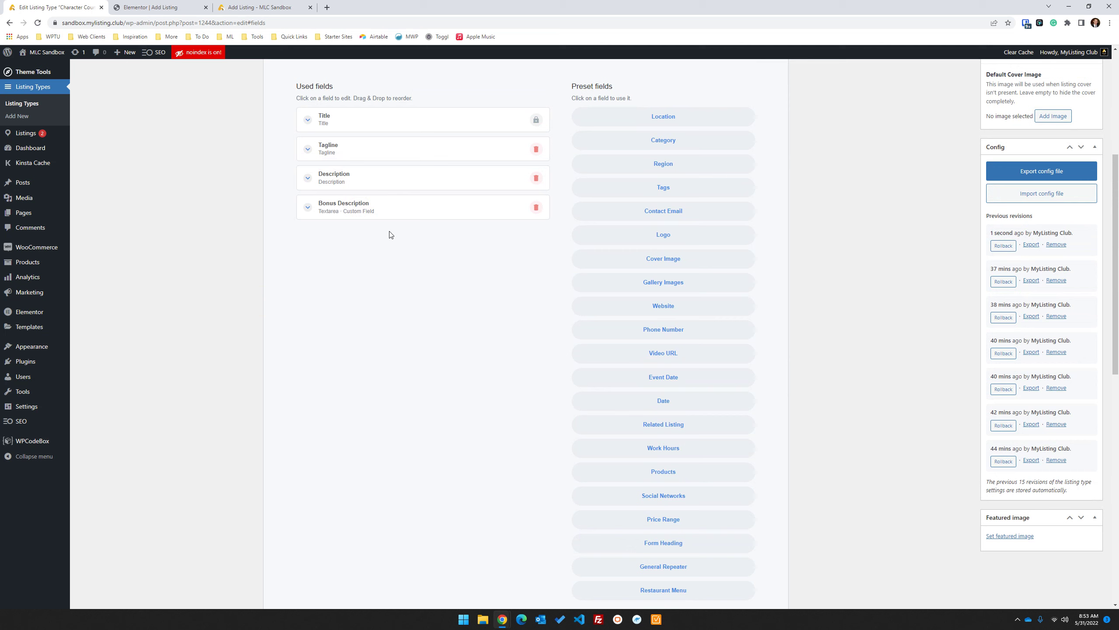
Step: Review the Description field's type and length limit settings once more and collapse the field
{"action": "left_click", "coordinate": [383, 185]}
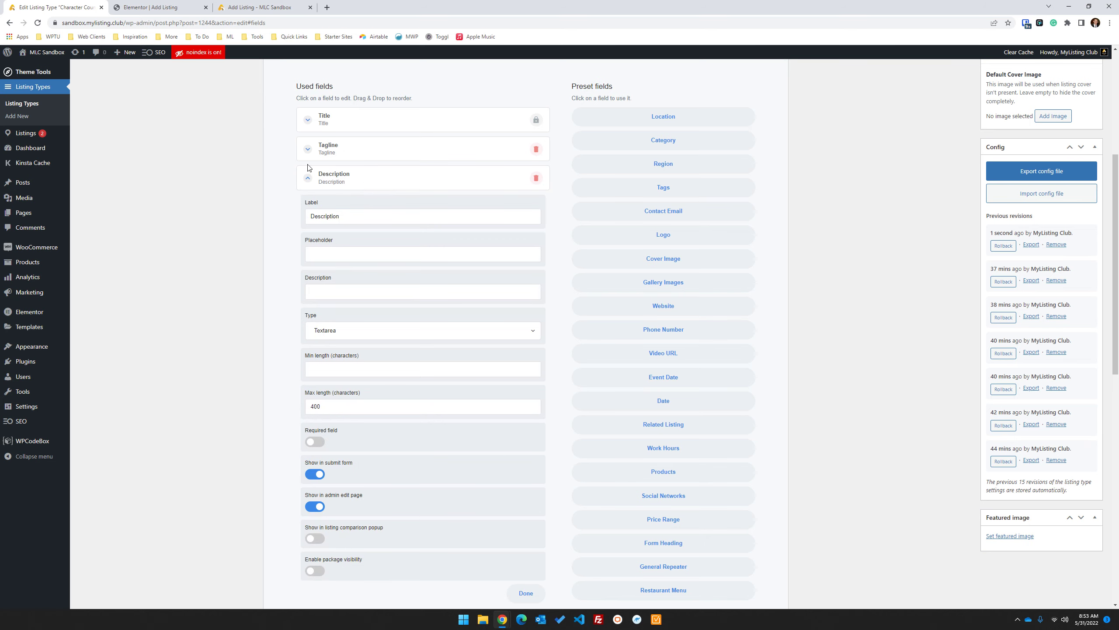
{"action": "scroll", "coordinate": [362, 177], "scroll_direction": "down", "scroll_amount": 1}
{"action": "scroll", "coordinate": [362, 177], "scroll_direction": "down", "scroll_amount": 2}
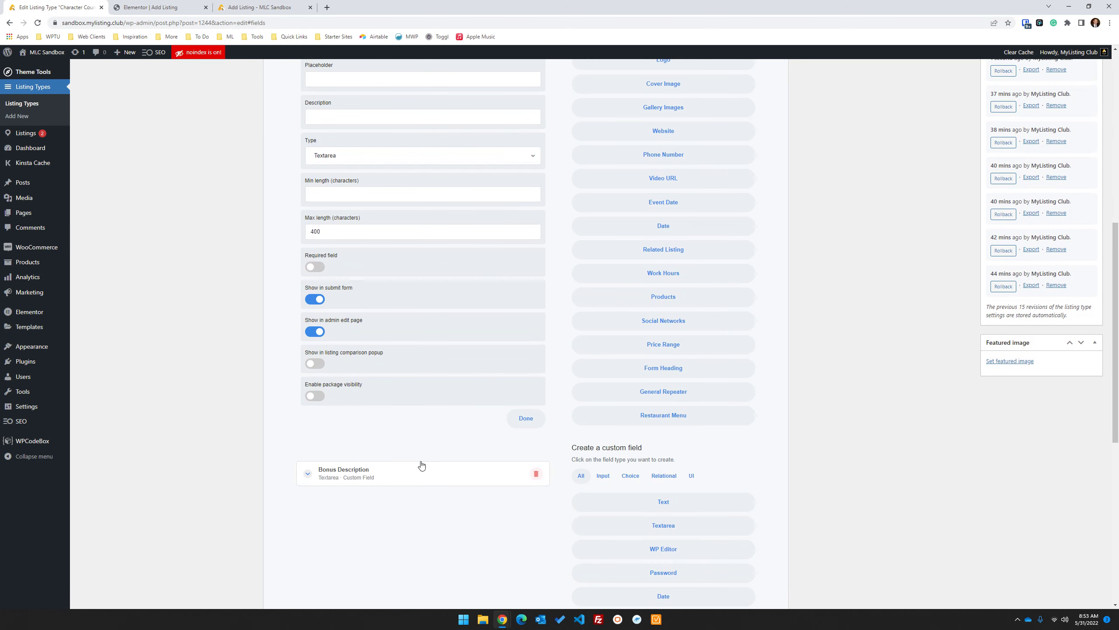
{"action": "scroll", "coordinate": [351, 359], "scroll_direction": "up", "scroll_amount": 2}
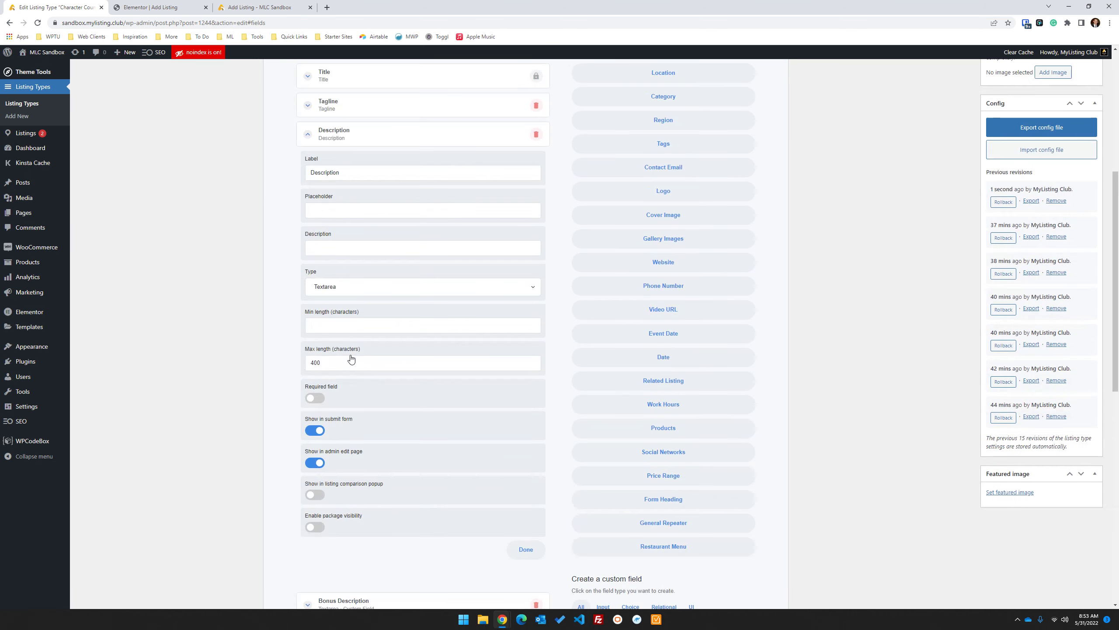
{"action": "scroll", "coordinate": [373, 394], "scroll_direction": "up", "scroll_amount": 1}
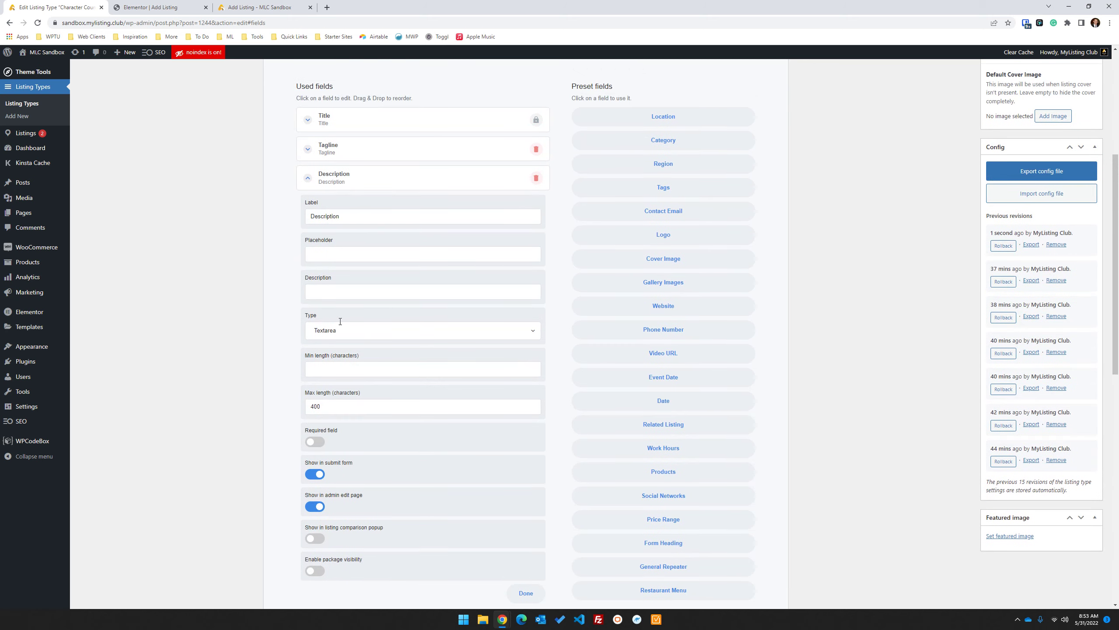
{"action": "left_click", "coordinate": [352, 182]}
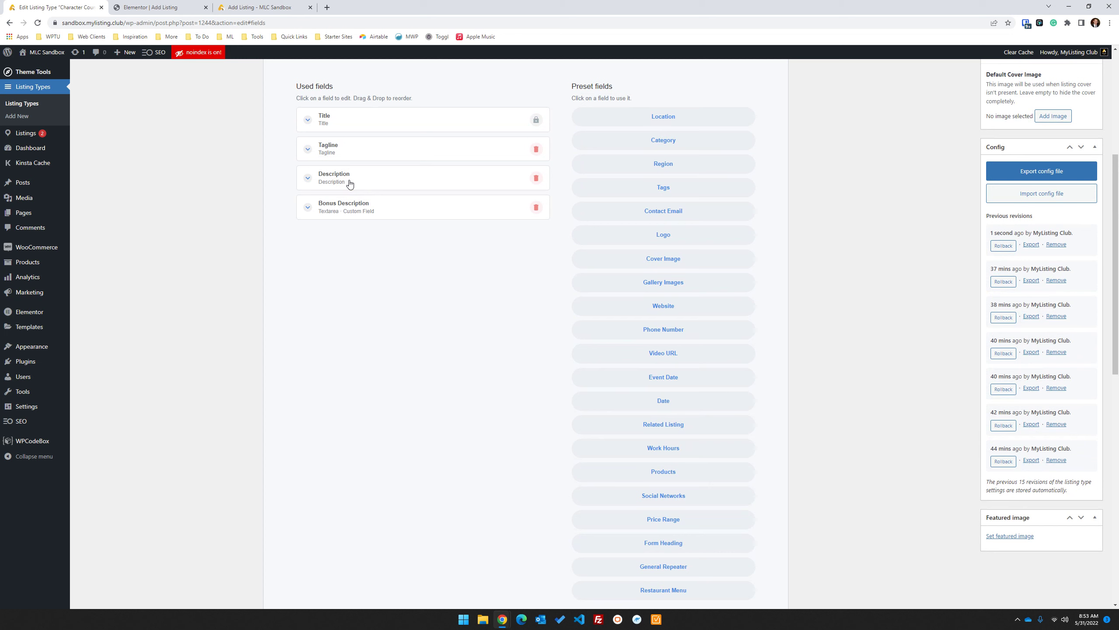
{"action": "left_click", "coordinate": [350, 183]}
{"action": "left_click", "coordinate": [350, 184]}
Step: Reopen the Bonus Description field and highlight its maximum length value for review
{"action": "left_click", "coordinate": [369, 208]}
{"action": "scroll", "coordinate": [348, 309], "scroll_direction": "down", "scroll_amount": 2}
{"action": "left_click", "coordinate": [345, 344]}
{"action": "left_click_drag", "start_coordinate": [345, 343], "coordinate": [278, 350]}
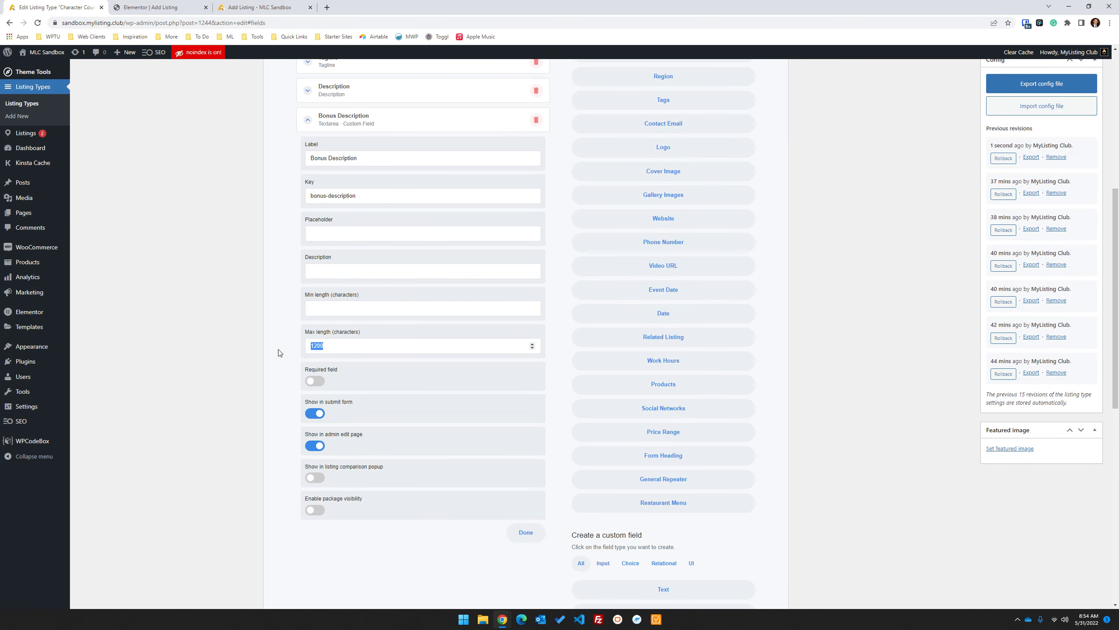
{"action": "scroll", "coordinate": [434, 380], "scroll_direction": "down", "scroll_amount": 2}
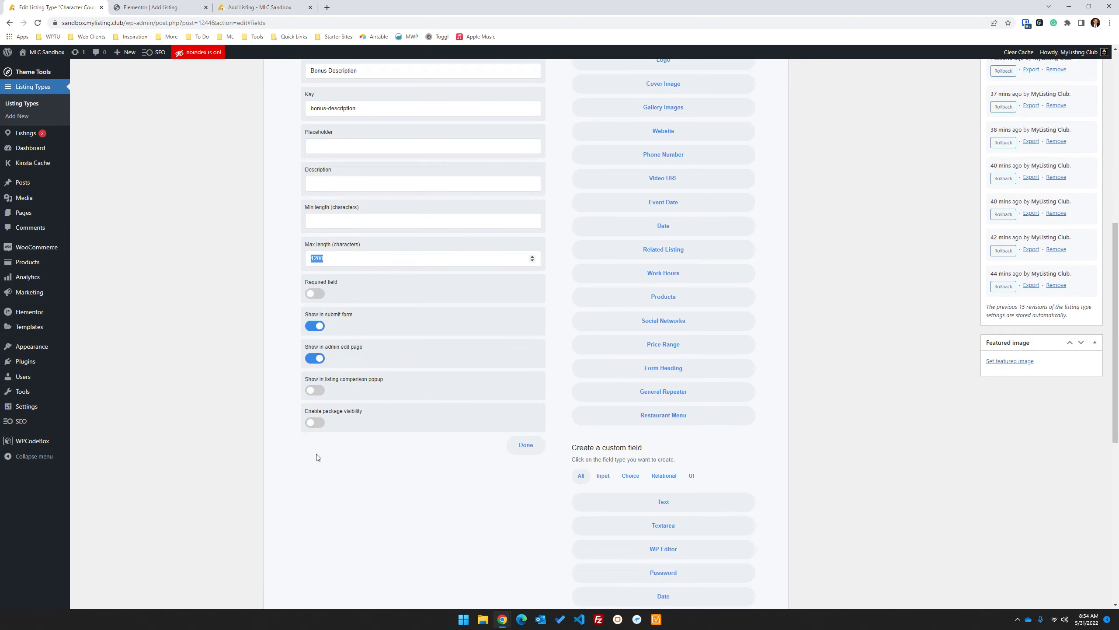
Step: Try package visibility on the Bonus Description field, view its package choices, and reload the editor to discard the change
{"action": "left_click", "coordinate": [316, 423]}
{"action": "scroll", "coordinate": [410, 398], "scroll_direction": "down", "scroll_amount": 3}
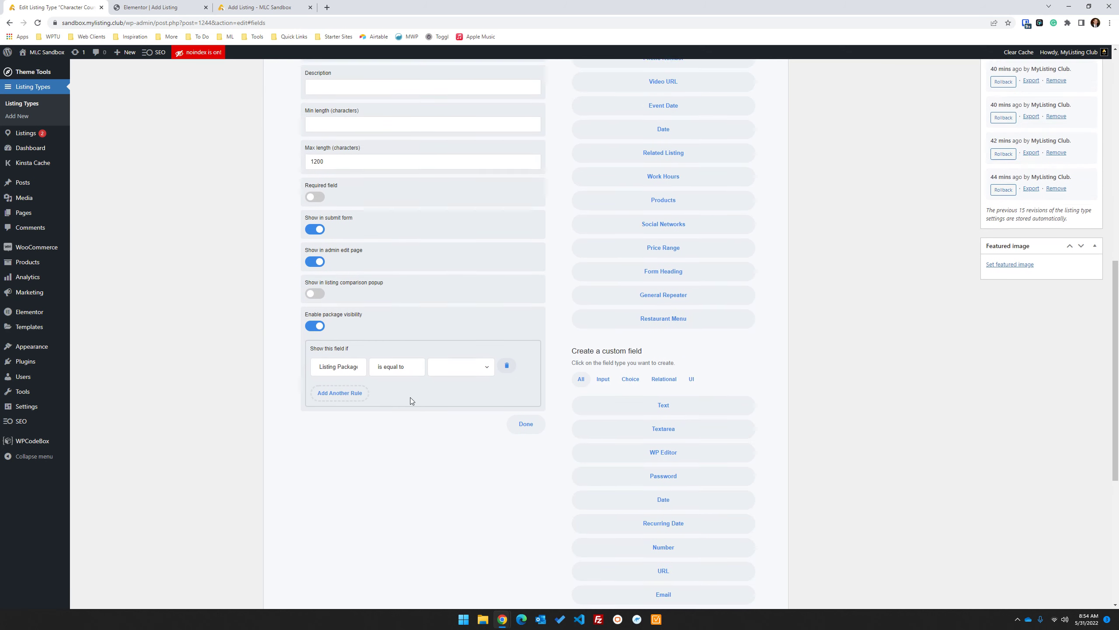
{"action": "left_click", "coordinate": [460, 331]}
{"action": "left_click", "coordinate": [461, 334]}
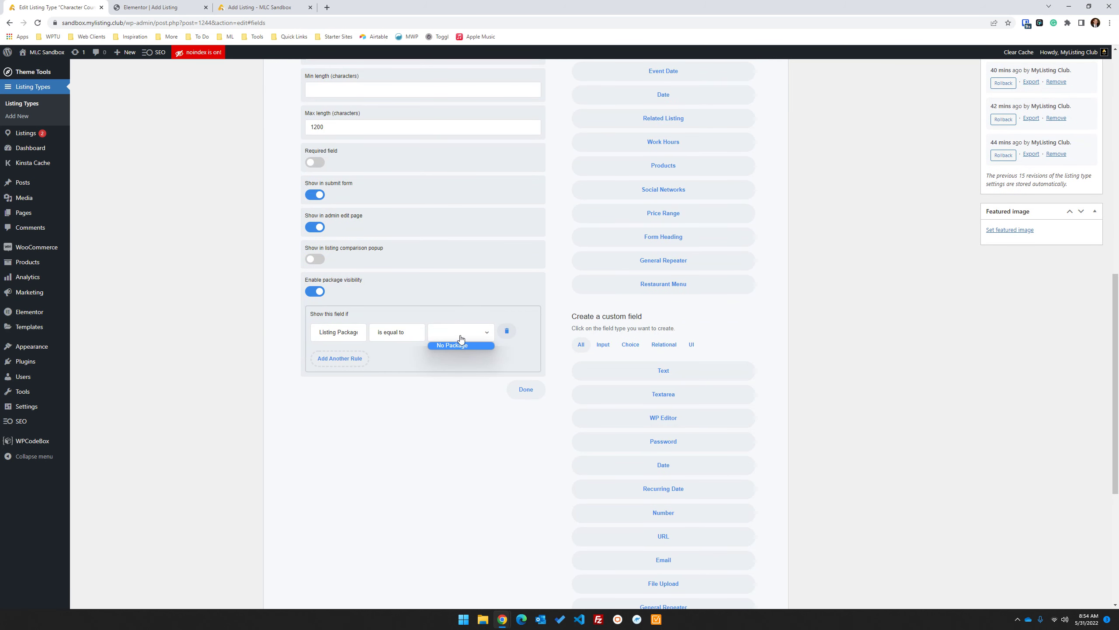
{"action": "scroll", "coordinate": [450, 380], "scroll_direction": "up", "scroll_amount": 4}
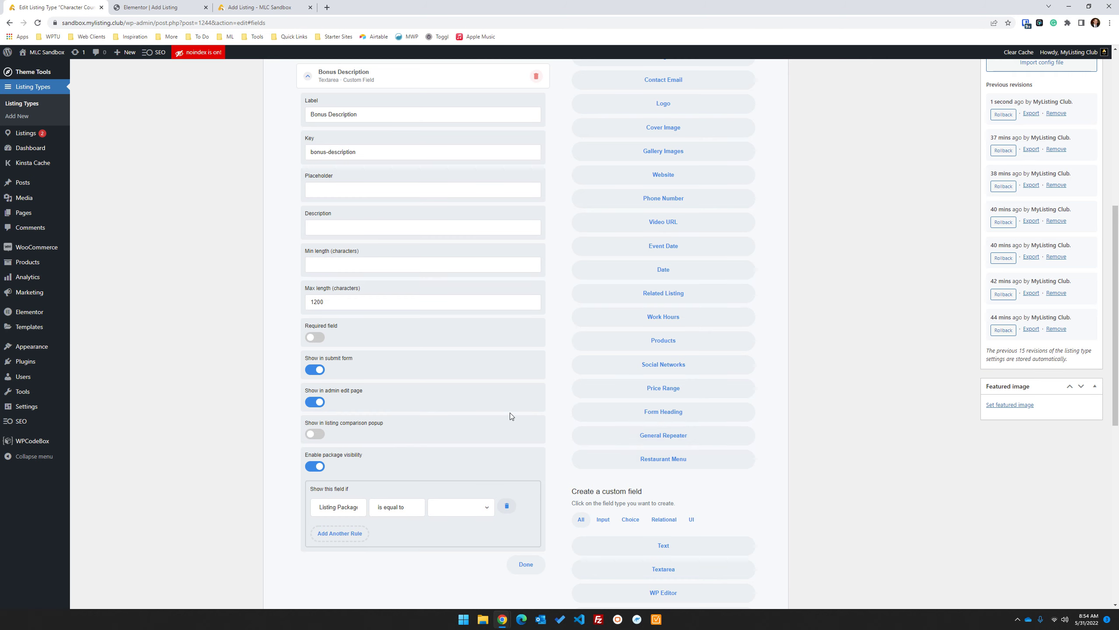
{"action": "scroll", "coordinate": [507, 412], "scroll_direction": "up", "scroll_amount": 4}
{"action": "left_click", "coordinate": [355, 248]}
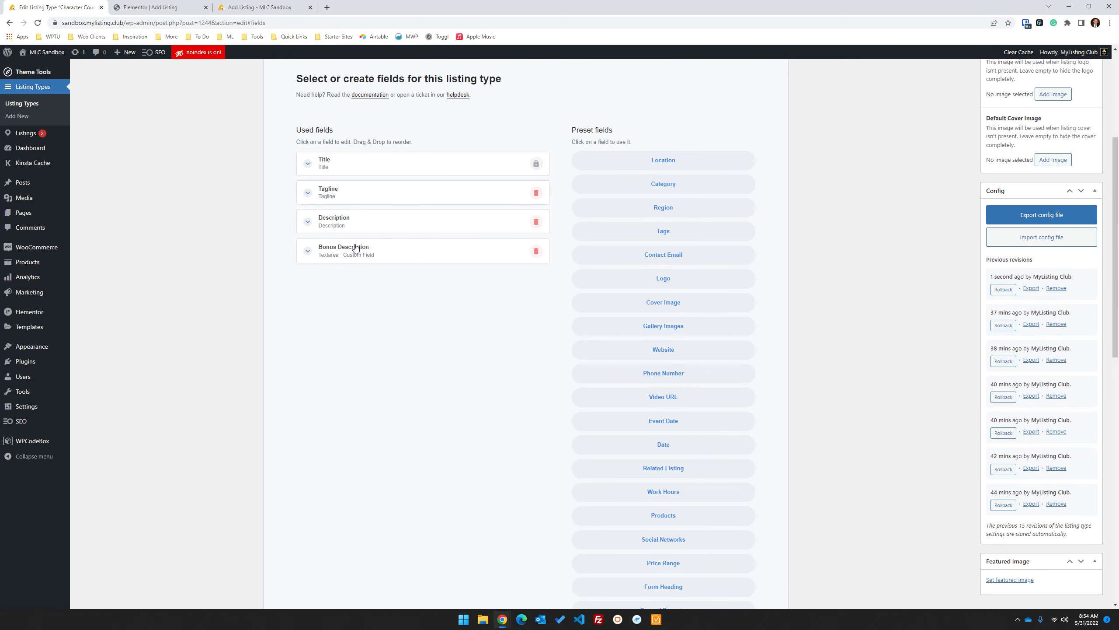
{"action": "scroll", "coordinate": [355, 248], "scroll_direction": "up", "scroll_amount": 5}
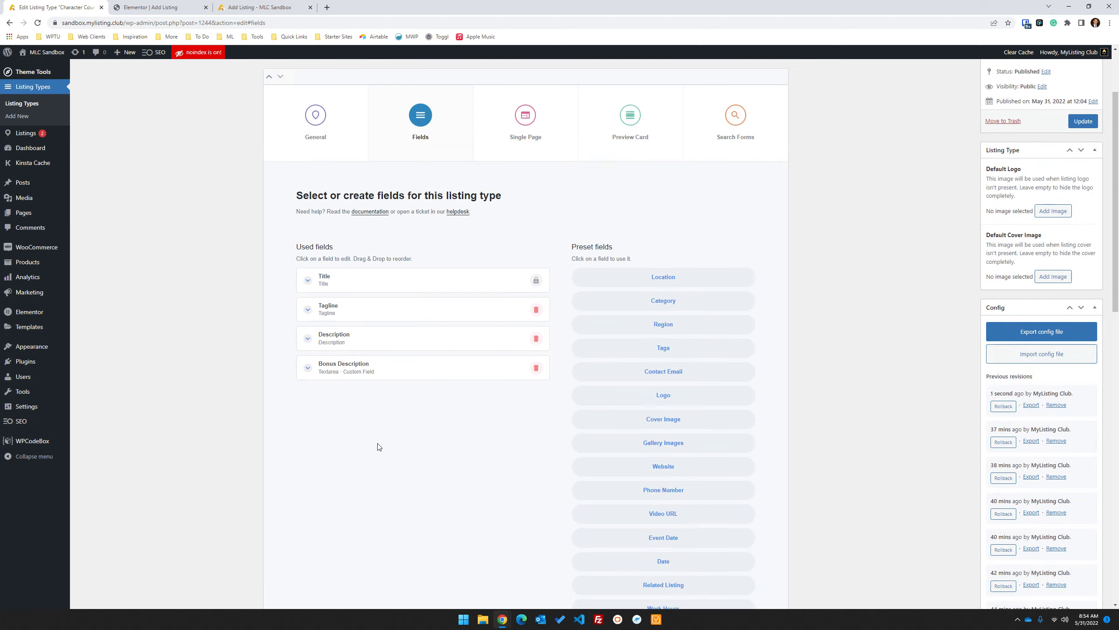
{"action": "left_click", "coordinate": [38, 22]}
Step: Test the Tagline's character limit on the Add Listing form by filling it with a long string of repeated letters
{"action": "left_click", "coordinate": [254, 5]}
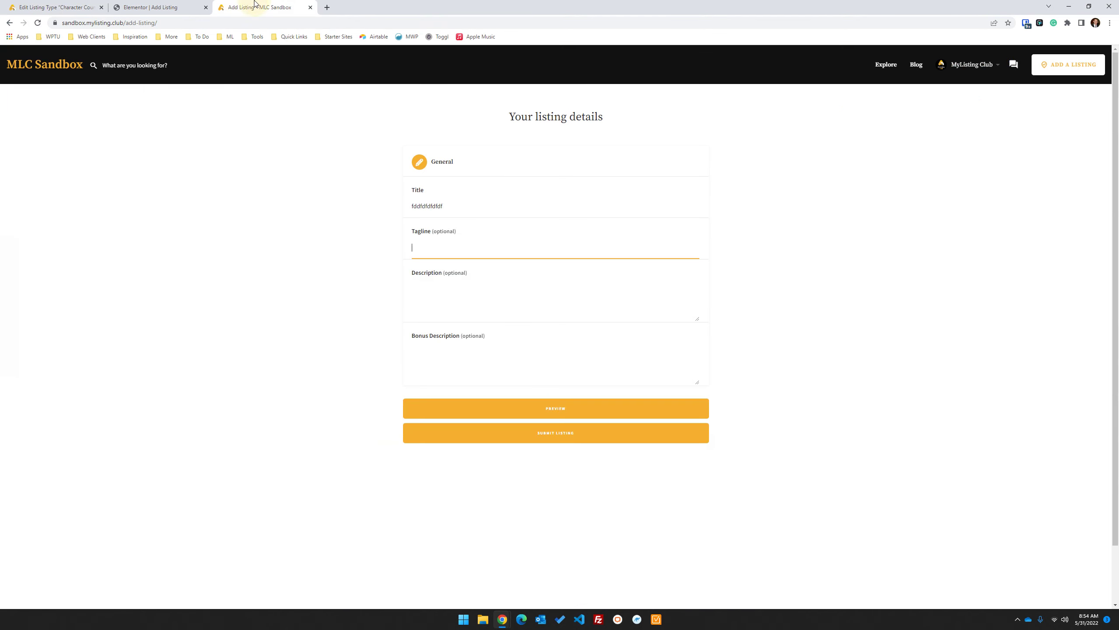
{"action": "left_click", "coordinate": [487, 247]}
{"action": "type", "text": "dfdfdddddddddddddddddddddddddddddddddddddddddddddddddddddddddddddddddd"}
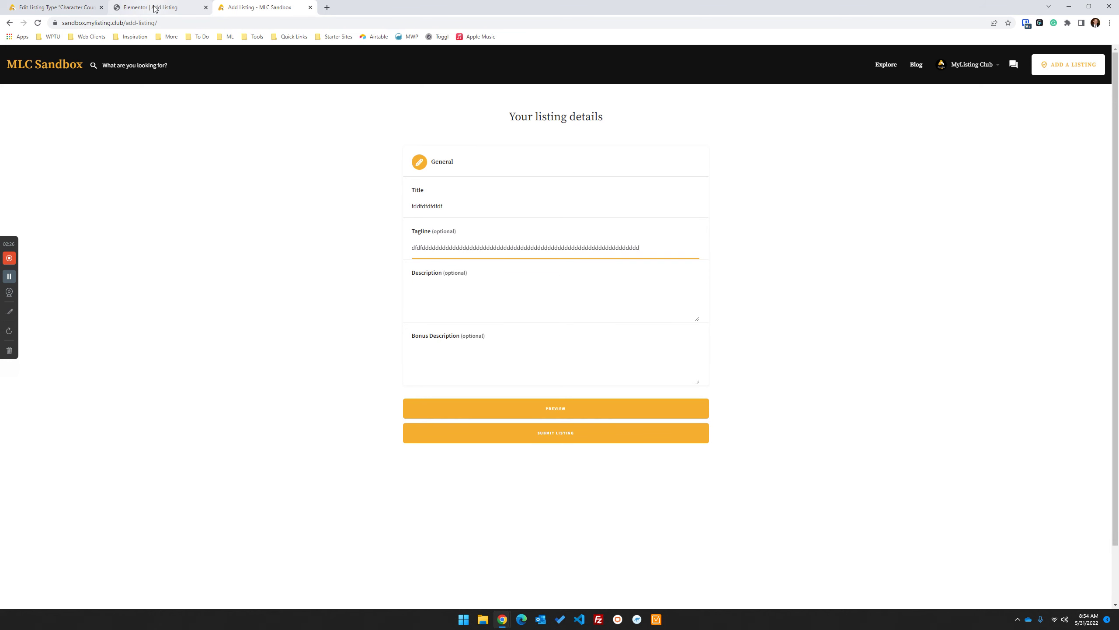
Step: Set the Tagline field's description to "<strong>Note:</strong> Add a Tagline using 68 Characters or Less" and update the listing type
{"action": "left_click", "coordinate": [59, 3]}
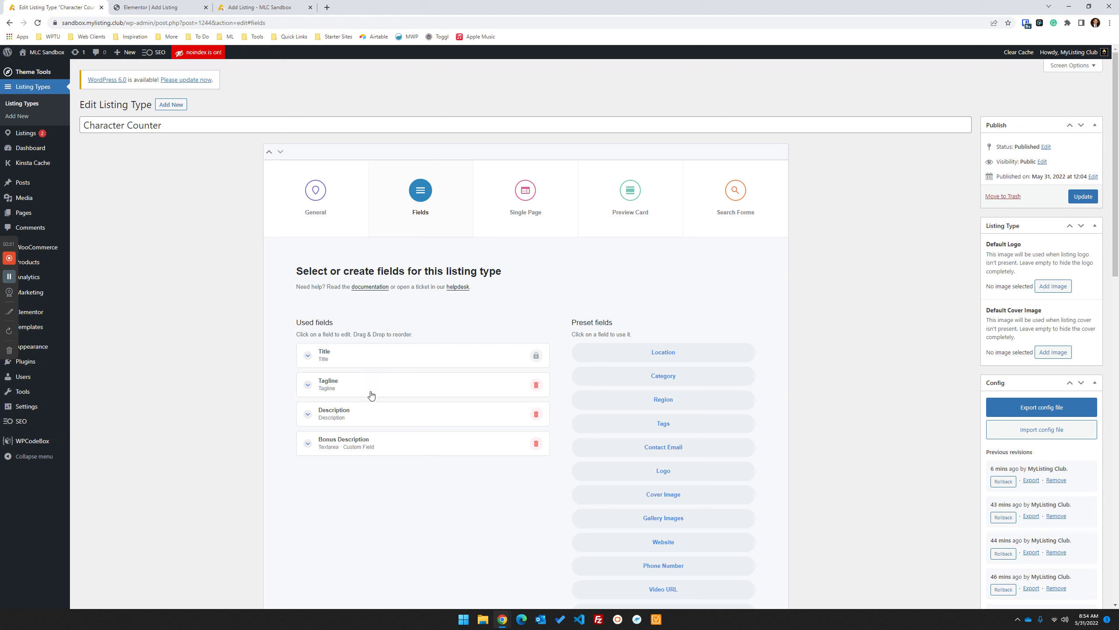
{"action": "left_click", "coordinate": [390, 383]}
{"action": "scroll", "coordinate": [391, 383], "scroll_direction": "down", "scroll_amount": 3}
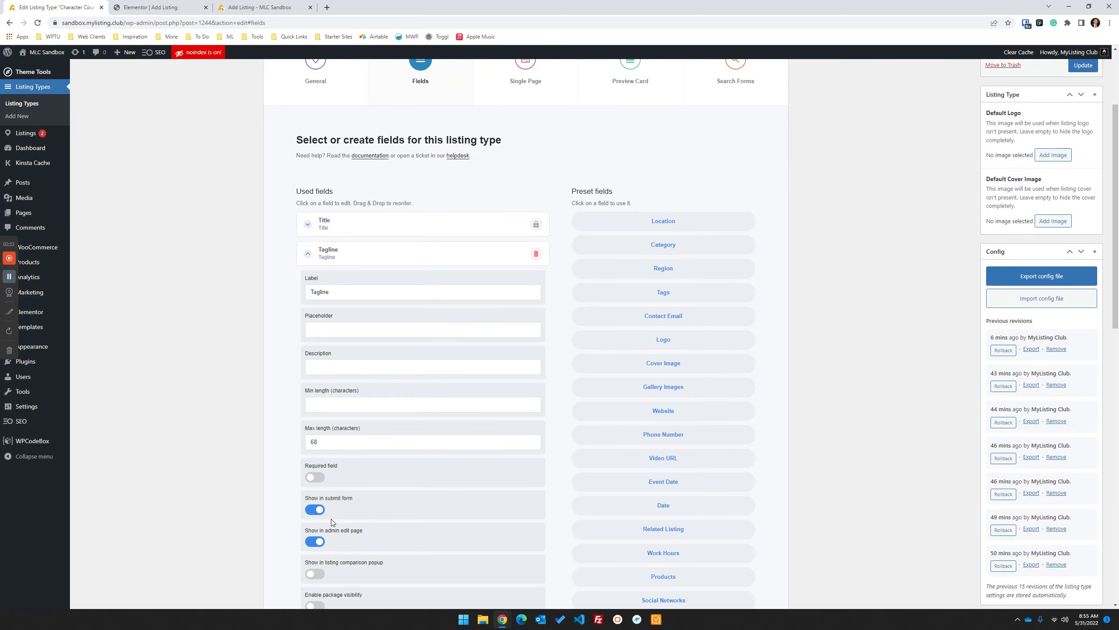
{"action": "left_click", "coordinate": [391, 374]}
{"action": "type", "text": "<strong>Note:</strong> Add a Tagline using 68 Characters or Less"}
{"action": "scroll", "coordinate": [563, 370], "scroll_direction": "up", "scroll_amount": 3}
{"action": "left_click", "coordinate": [1091, 199]}
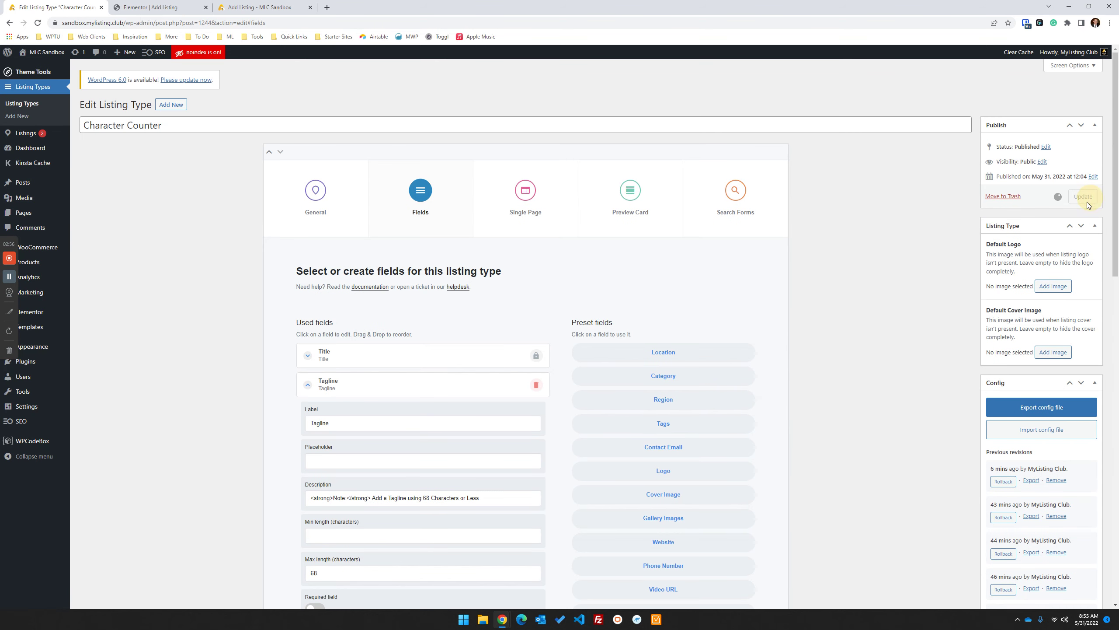
Step: Reload the Add Listing form, accepting the form resubmission, and examine the note beside the Tagline label
{"action": "left_click", "coordinate": [291, 7]}
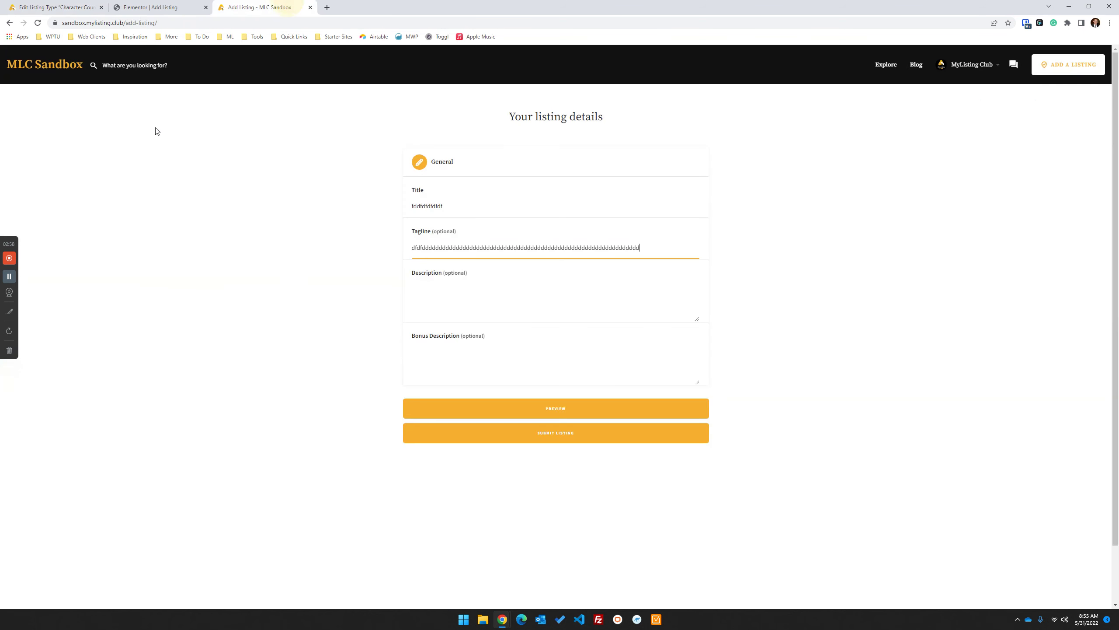
{"action": "left_click", "coordinate": [38, 22]}
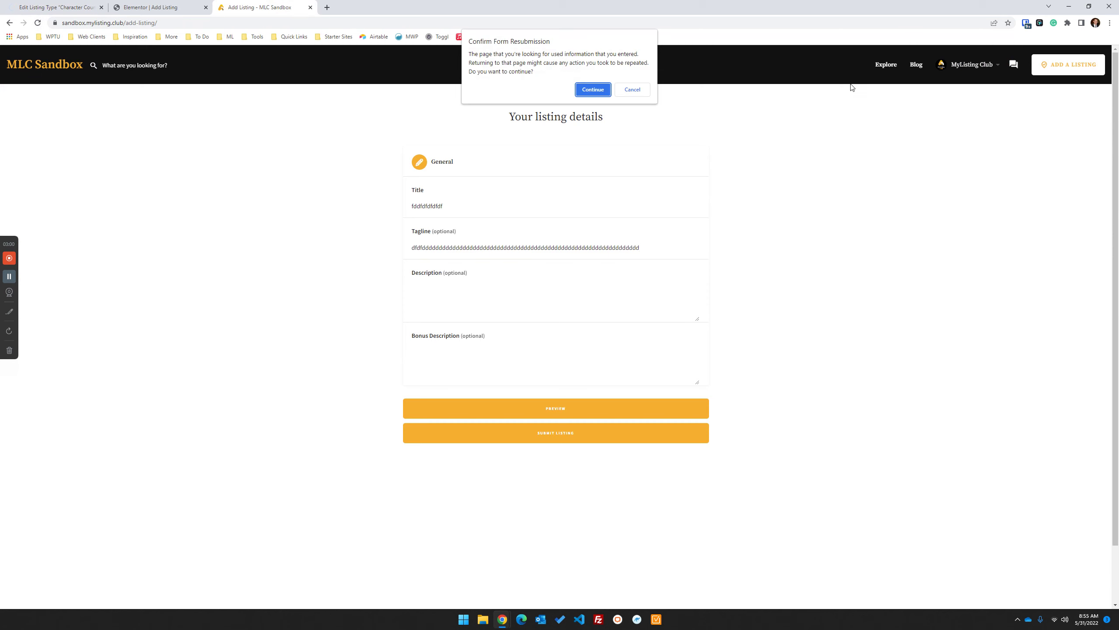
{"action": "left_click", "coordinate": [595, 91]}
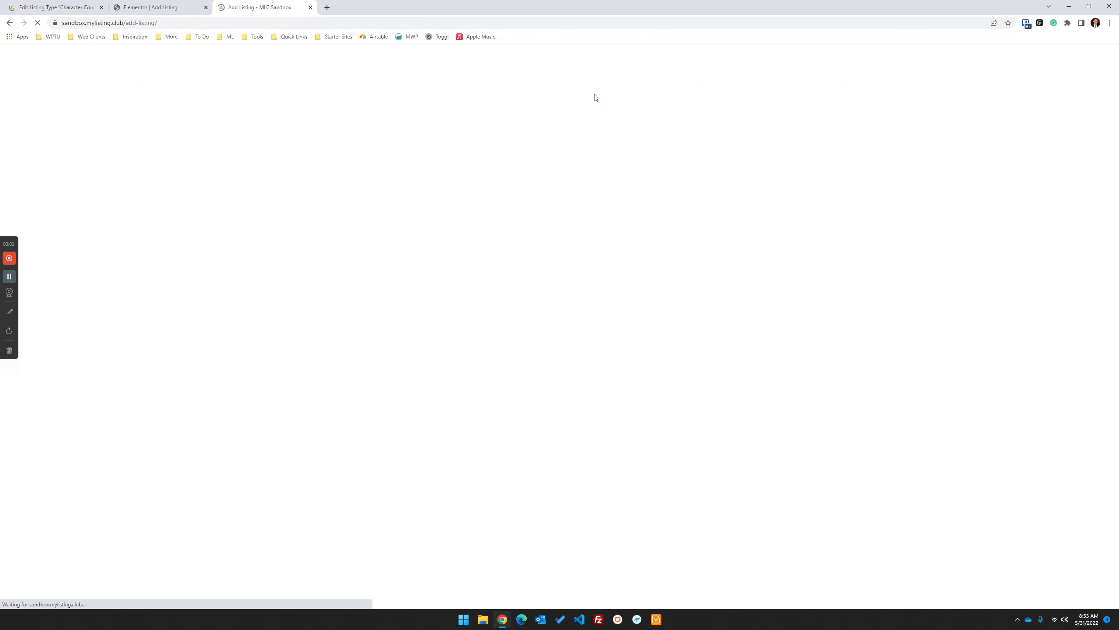
{"action": "left_click_drag", "start_coordinate": [579, 229], "coordinate": [707, 230]}
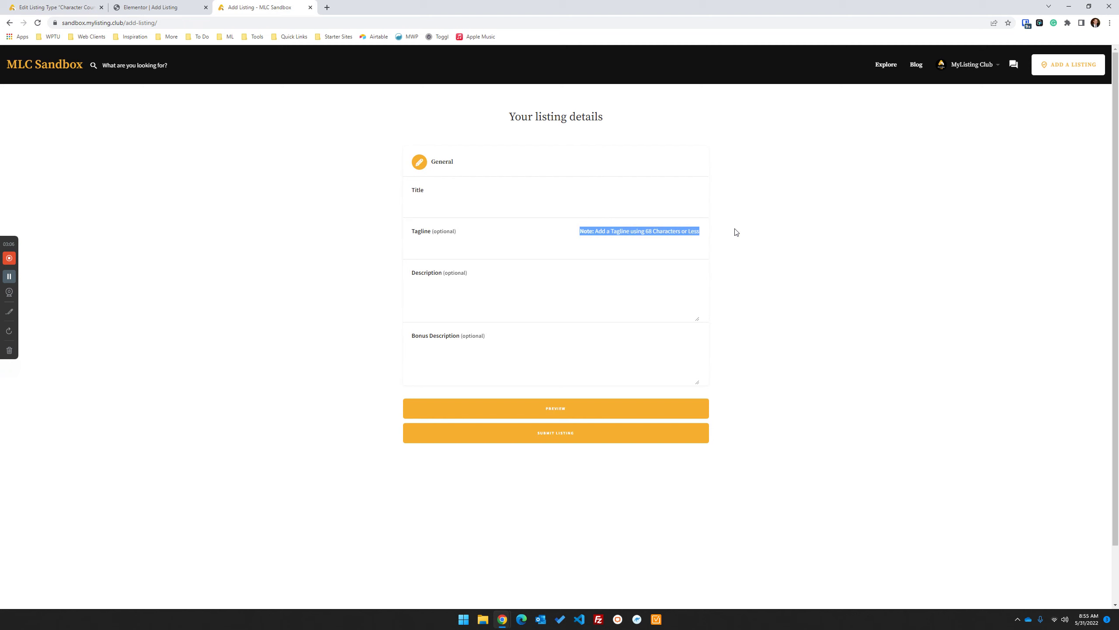
{"action": "left_click", "coordinate": [916, 267]}
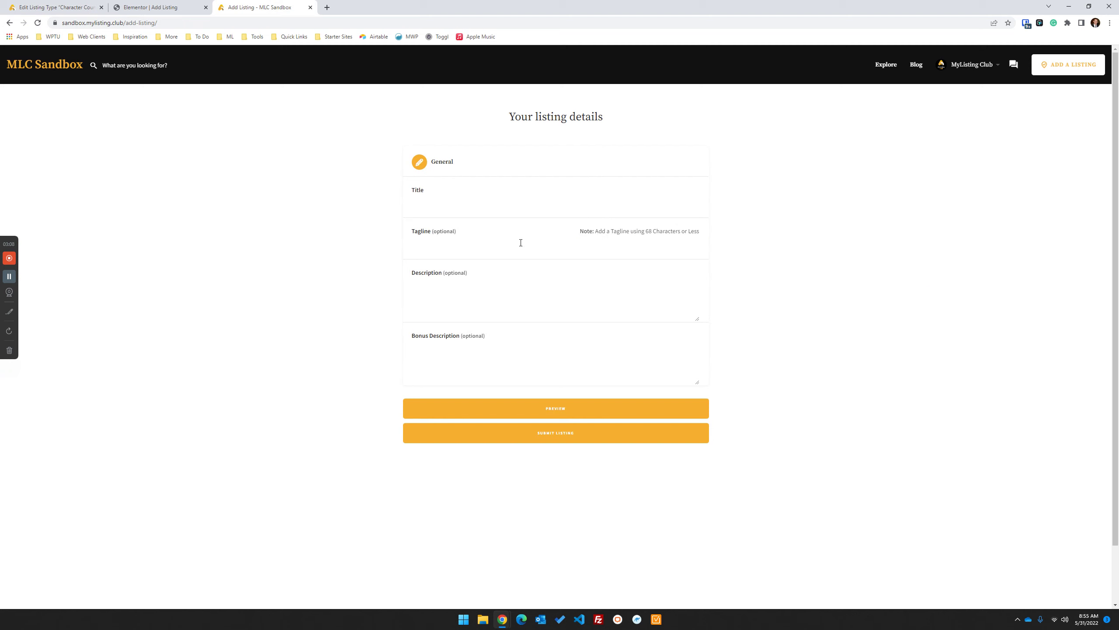
{"action": "left_click_drag", "start_coordinate": [582, 230], "coordinate": [704, 230]}
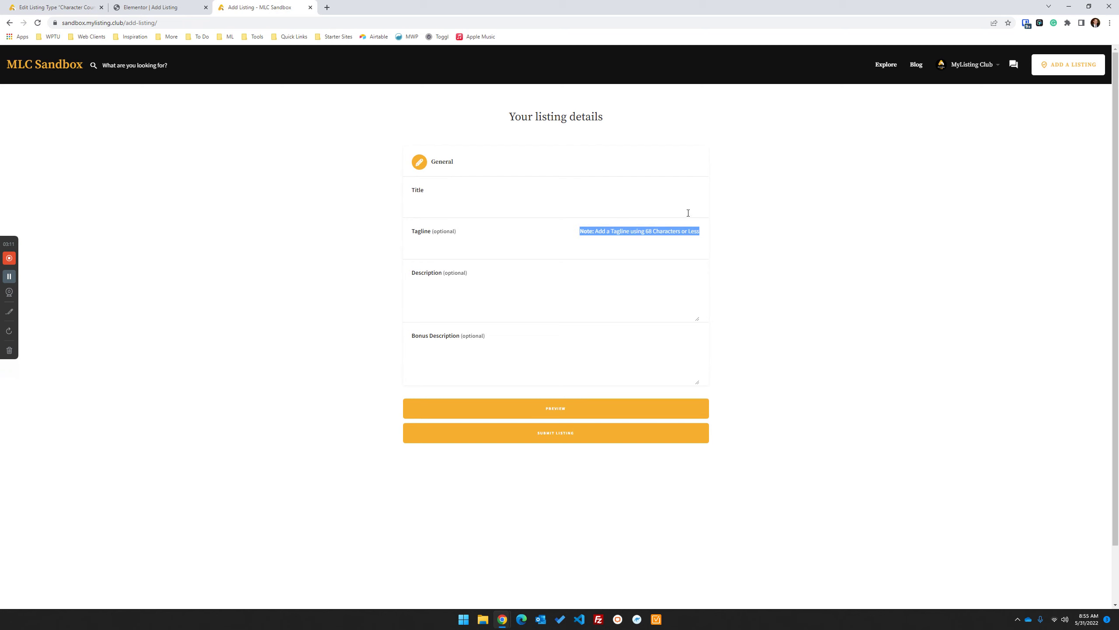
{"action": "left_click", "coordinate": [705, 231]}
{"action": "triple_click", "coordinate": [650, 229]}
Step: Fill the reloaded form's Tagline with repeated letters up to its character limit
{"action": "left_click", "coordinate": [575, 250]}
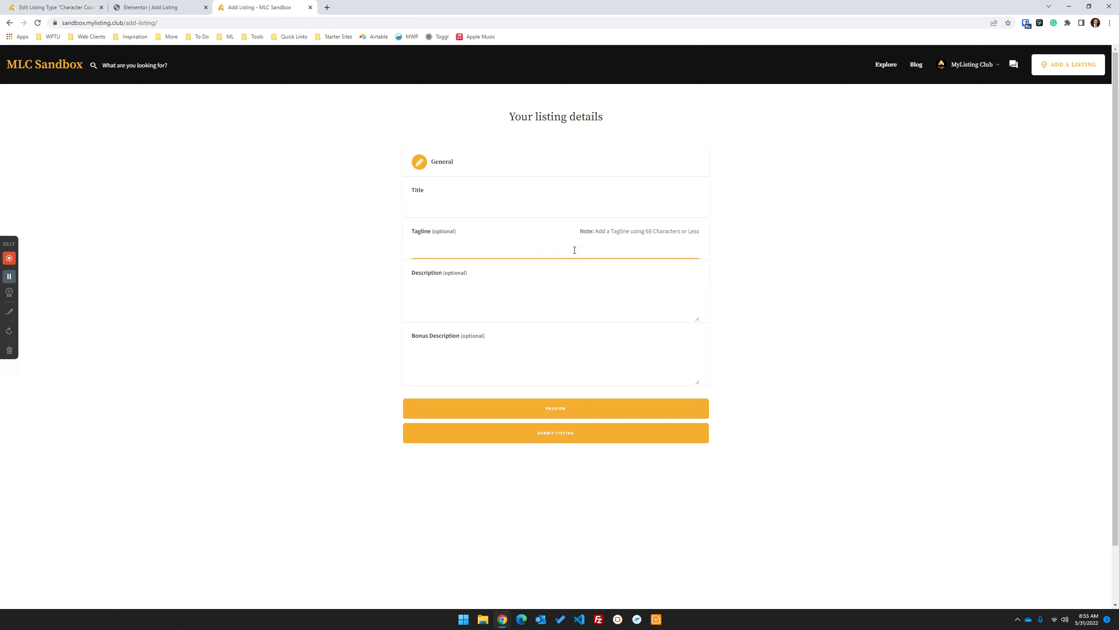
{"action": "type", "text": "dfdfdfdfddddddddddddddddddddddddddddddddddddddddddddddddddddddddddddd"}
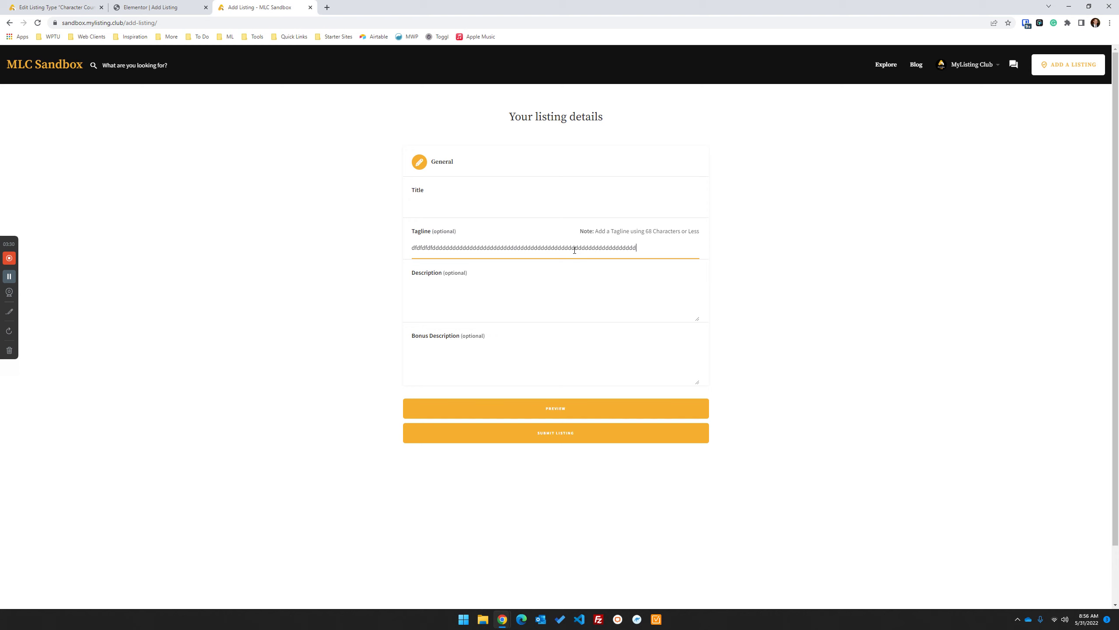
Step: Shorten the Tagline test text, extend it with more sample letters, and copy the whole string
{"action": "double_click", "coordinate": [575, 250]}
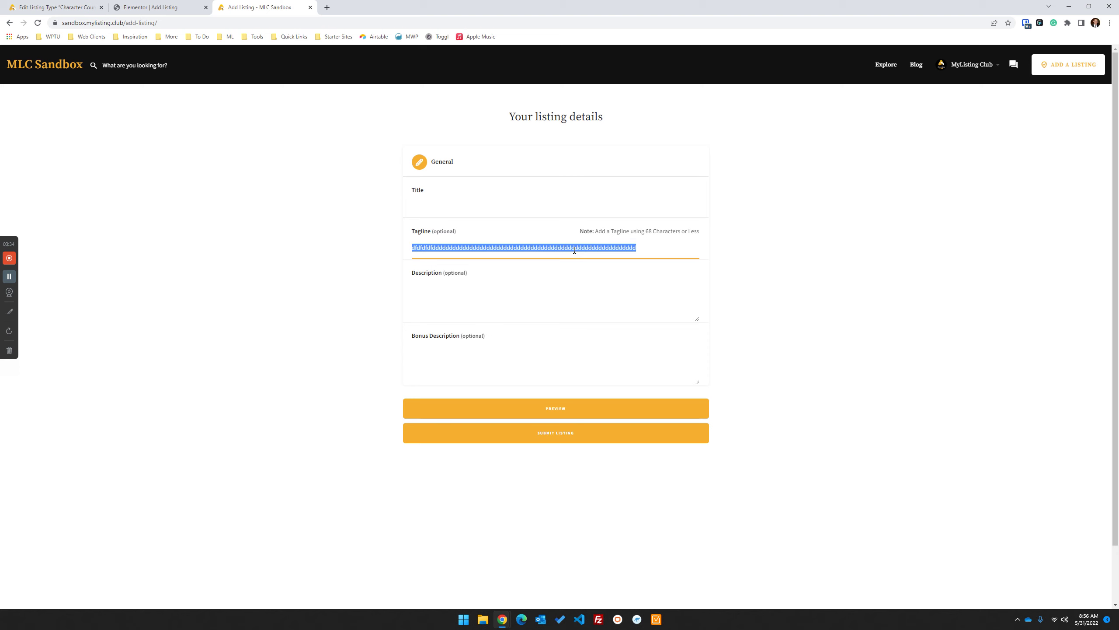
{"action": "key", "text": "End"}
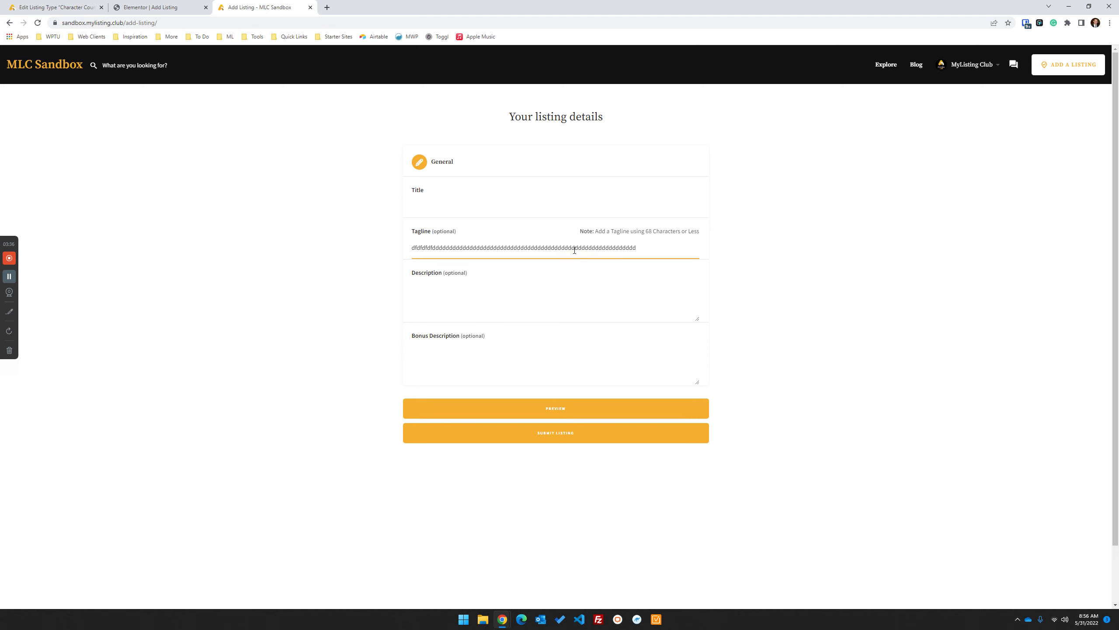
{"action": "key", "text": "BackSpace"}
{"action": "key", "text": "BackSpace"}
{"action": "key", "text": "BackSpace"}
{"action": "key", "text": "BackSpace"}
{"action": "key", "text": "BackSpace"}
{"action": "key", "text": "BackSpace"}
{"action": "type", "text": "dfdfd d df"}
{"action": "triple_click", "coordinate": [614, 248]}
{"action": "right_click", "coordinate": [613, 248]}
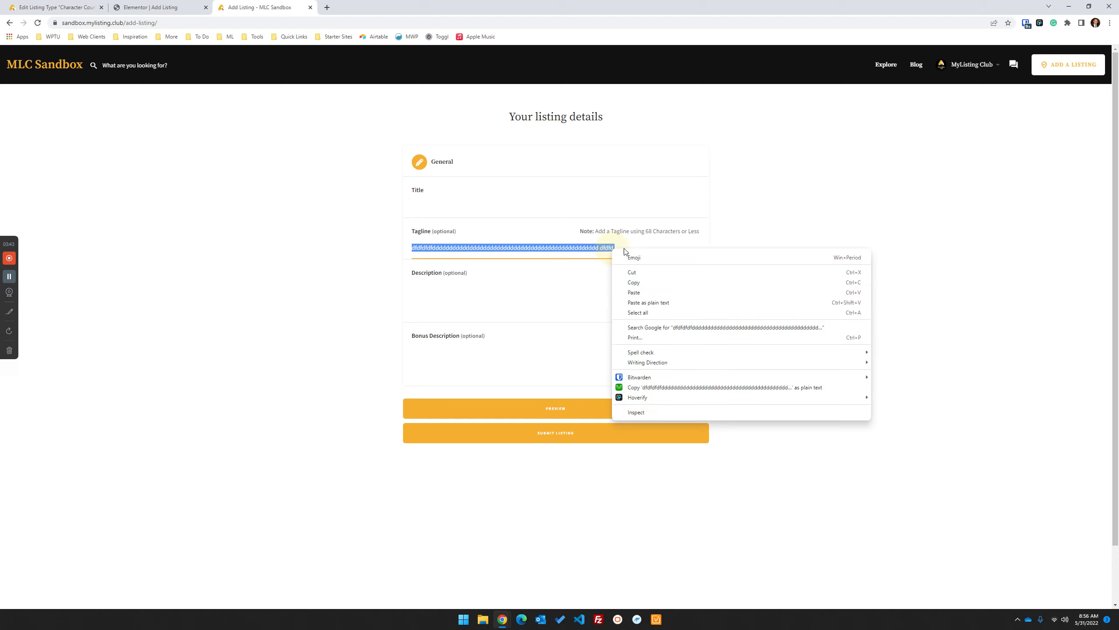
{"action": "left_click", "coordinate": [684, 282]}
Step: Fill the Description field by pasting the copied string repeatedly, followed by a few extra sample letters
{"action": "left_click", "coordinate": [515, 302]}
{"action": "key", "text": "ctrl+v"}
{"action": "key", "text": "ctrl+v"}
{"action": "key", "text": "ctrl+v"}
{"action": "key", "text": "ctrl+v"}
{"action": "key", "text": "ctrl+v"}
{"action": "key", "text": "ctrl+v"}
{"action": "key", "text": "ctrl+v"}
{"action": "key", "text": "ctrl+v"}
{"action": "type", "text": "dfdfdfdfdddddddd"}
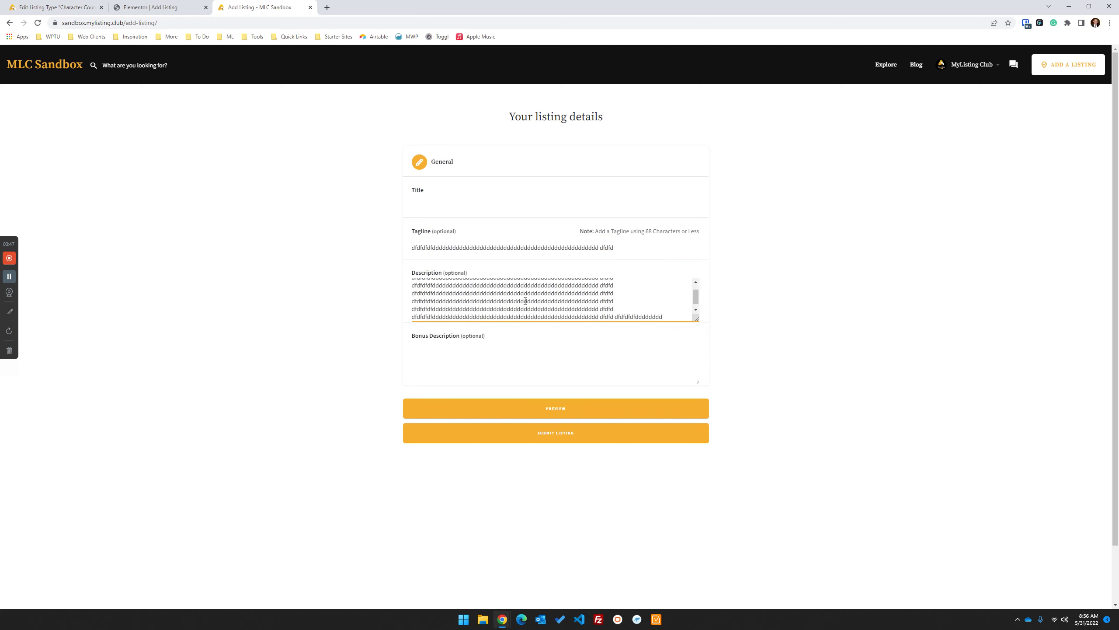
Step: Enlarge the Description box and test its character limit by deleting trailing letters and adding new ones
{"action": "left_click_drag", "start_coordinate": [696, 318], "coordinate": [702, 416]}
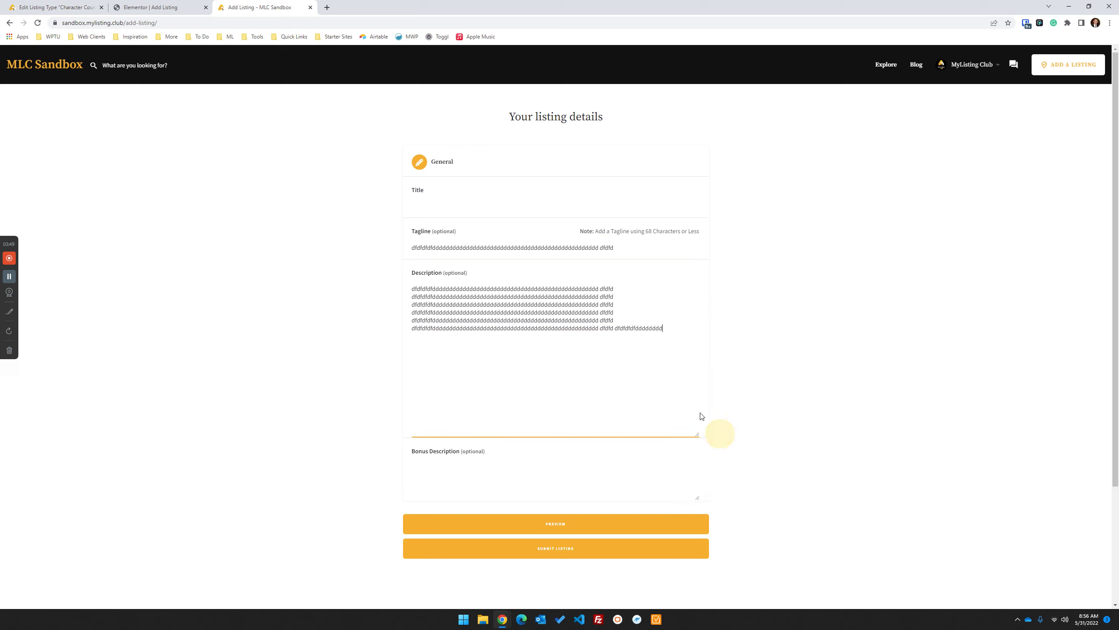
{"action": "left_click", "coordinate": [646, 374]}
{"action": "key", "text": "BackSpace"}
{"action": "key", "text": "BackSpace"}
{"action": "key", "text": "BackSpace"}
{"action": "key", "text": "BackSpace"}
{"action": "key", "text": "BackSpace"}
{"action": "key", "text": "BackSpace"}
{"action": "key", "text": "BackSpace"}
{"action": "key", "text": "BackSpace"}
{"action": "key", "text": "BackSpace"}
{"action": "key", "text": "BackSpace"}
{"action": "key", "text": "BackSpace"}
{"action": "key", "text": "BackSpace"}
{"action": "key", "text": "BackSpace"}
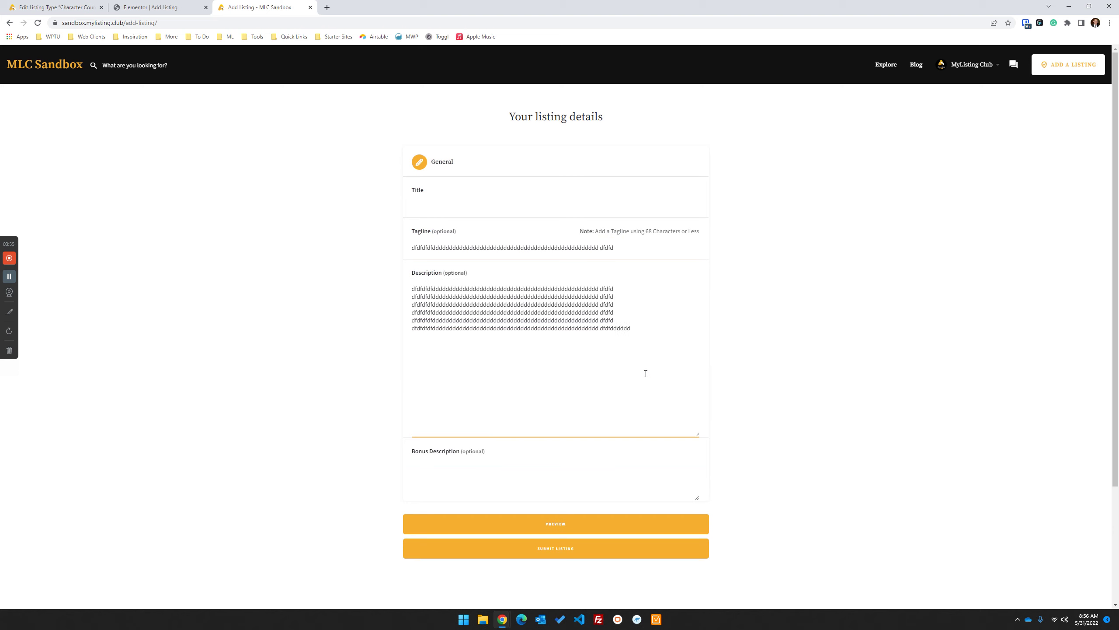
{"action": "left_click", "coordinate": [655, 328]}
Step: Fill the Bonus Description field by pasting the copied string repeatedly
{"action": "scroll", "coordinate": [559, 309], "scroll_direction": "down", "scroll_amount": 3}
{"action": "left_click", "coordinate": [525, 333]}
{"action": "key", "text": "ctrl+v"}
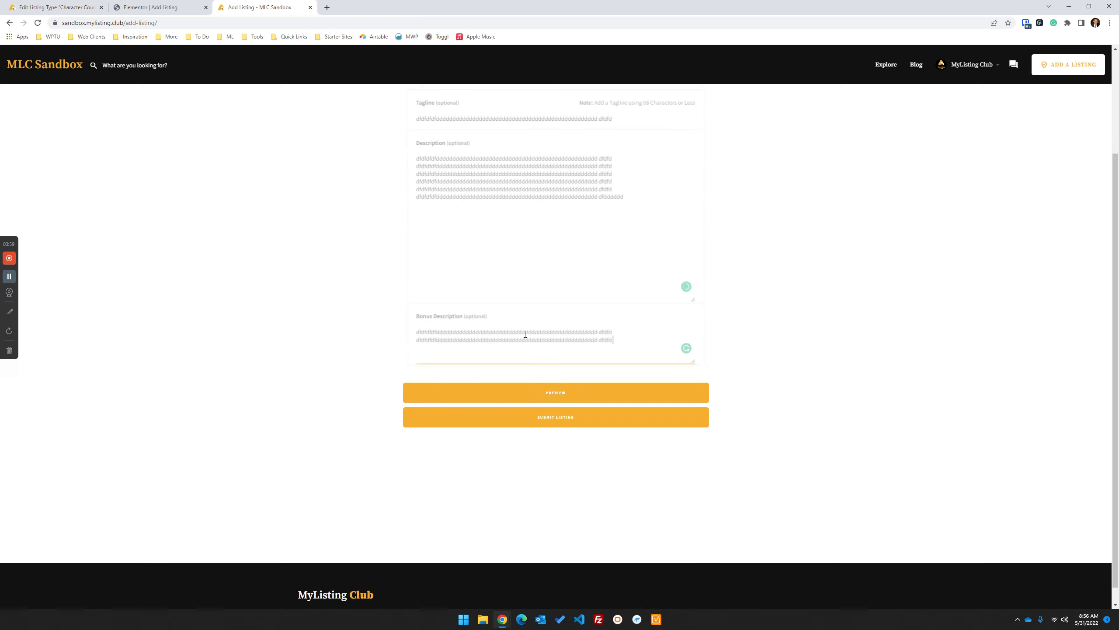
{"action": "scroll", "coordinate": [524, 375], "scroll_direction": "up", "scroll_amount": 3}
{"action": "left_click", "coordinate": [91, 331]}
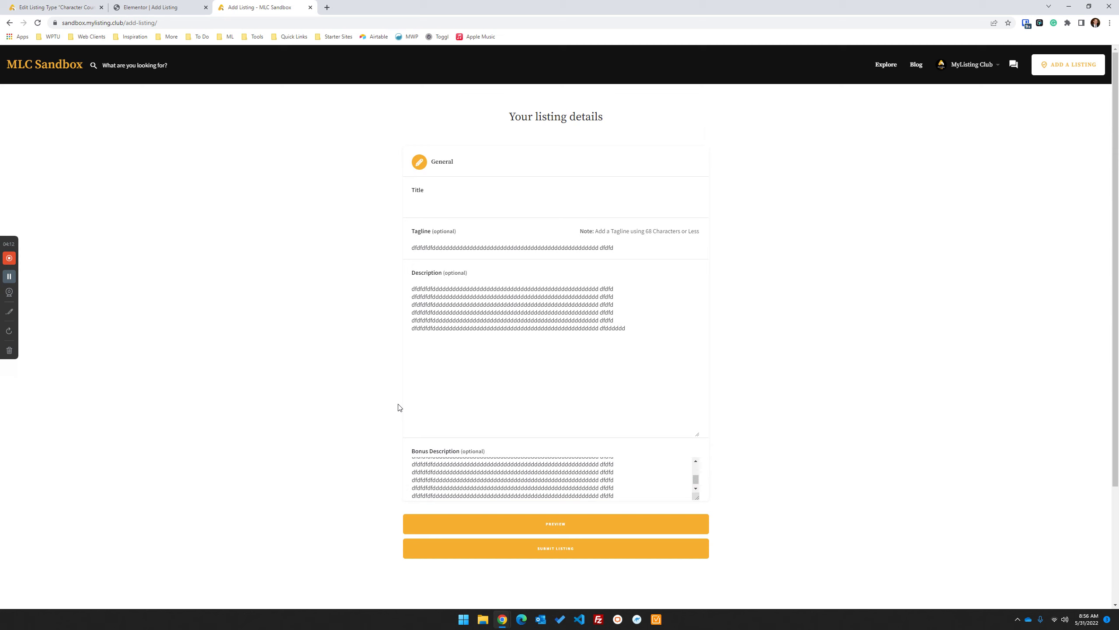
Step: Close the Edit Listing Type tab and check the Elementor Add Listing page against the Add Listing form
{"action": "left_click", "coordinate": [23, 4]}
{"action": "key", "text": "ctrl+w"}
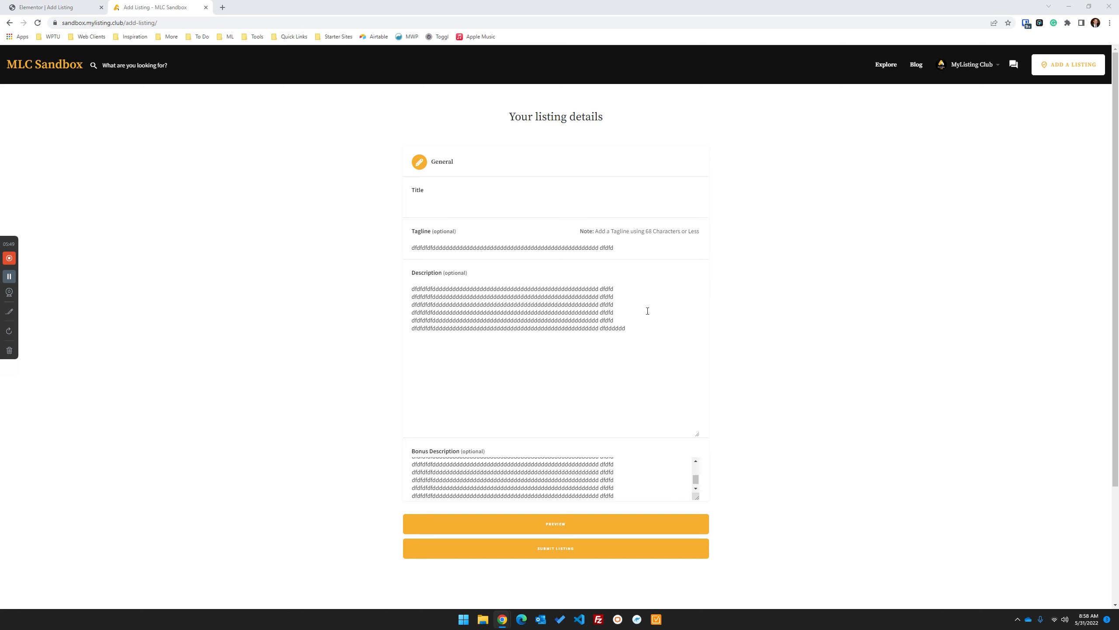
{"action": "left_click", "coordinate": [77, 6]}
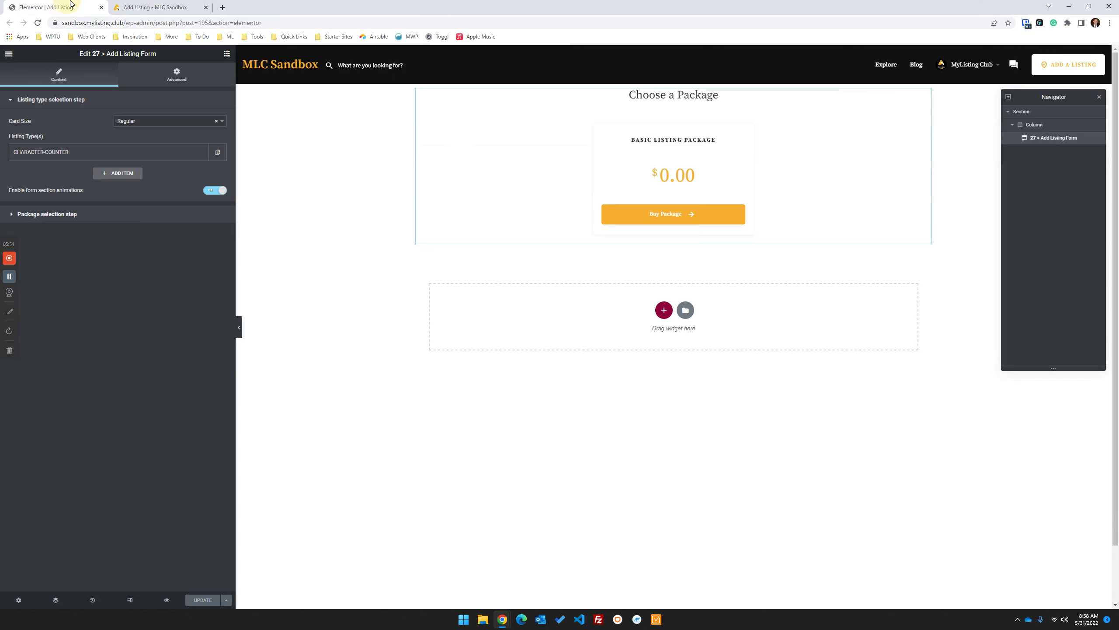
{"action": "left_click", "coordinate": [155, 7]}
{"action": "left_click", "coordinate": [61, 7]}
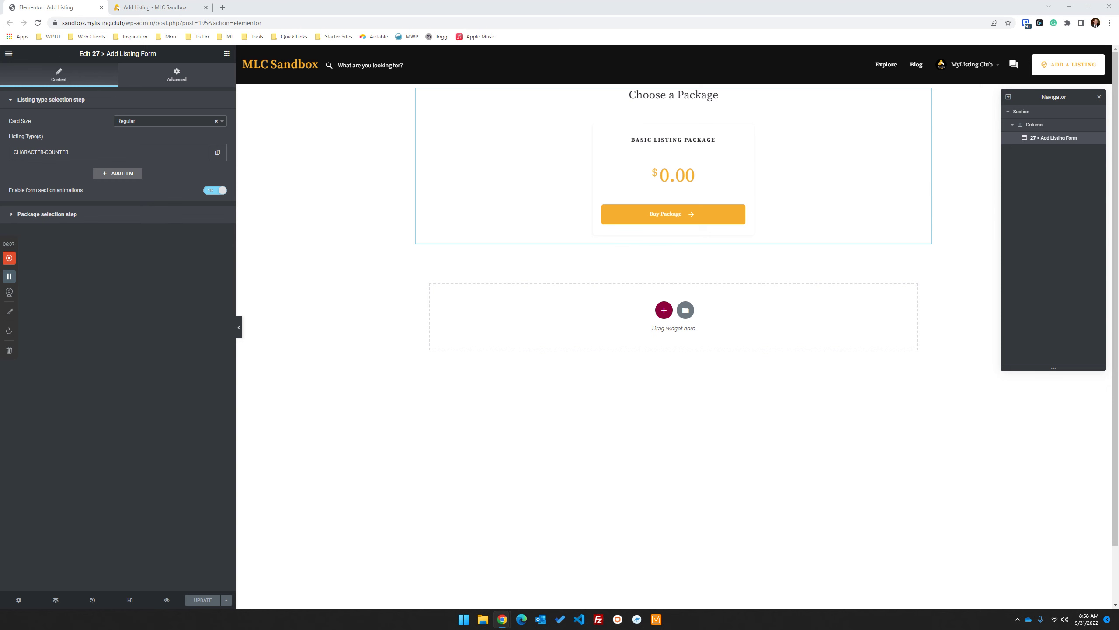
{"action": "left_click", "coordinate": [192, 6]}
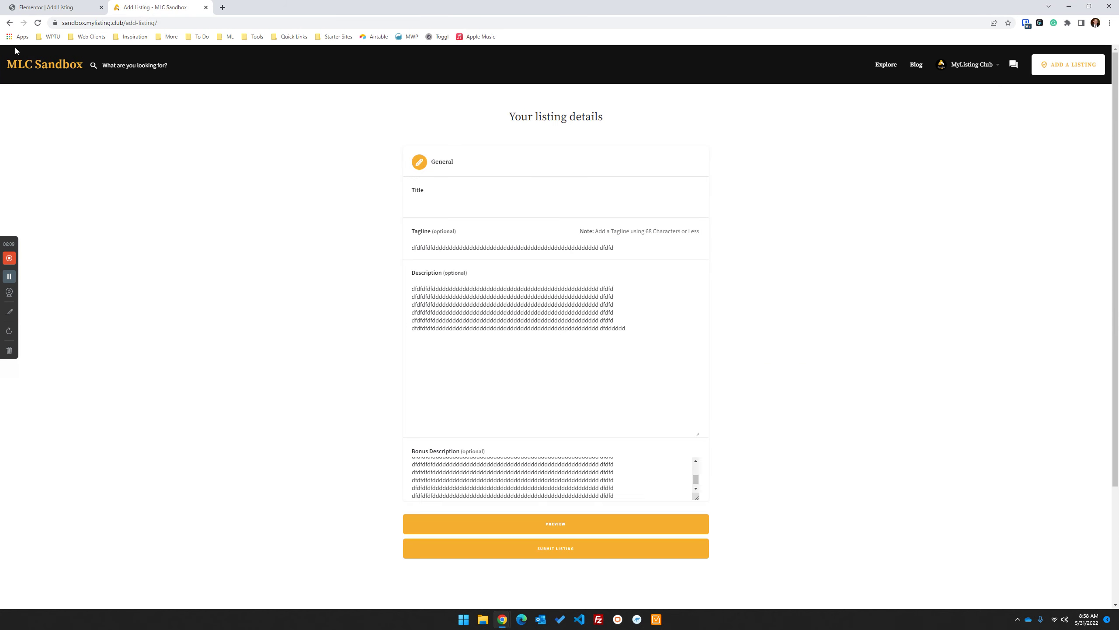
Step: Duplicate the Add Listing form tab and start a fresh listing in it with the Basic Listing Package
{"action": "left_click", "coordinate": [39, 22]}
{"action": "left_click", "coordinate": [632, 90]}
{"action": "right_click", "coordinate": [160, 6]}
{"action": "left_click", "coordinate": [205, 71]}
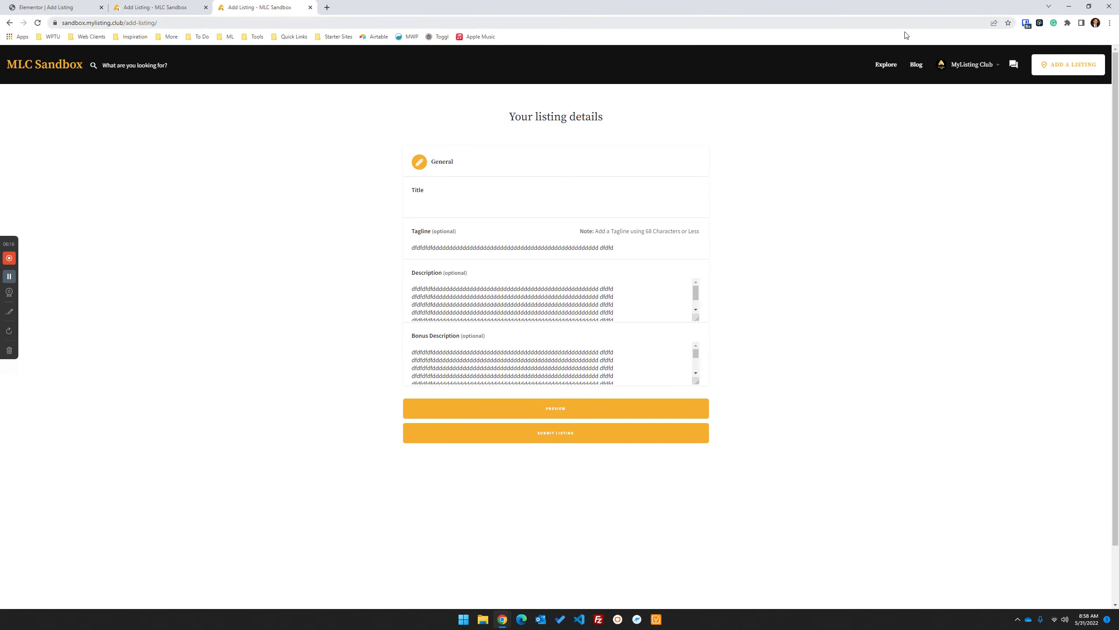
{"action": "left_click", "coordinate": [1065, 62]}
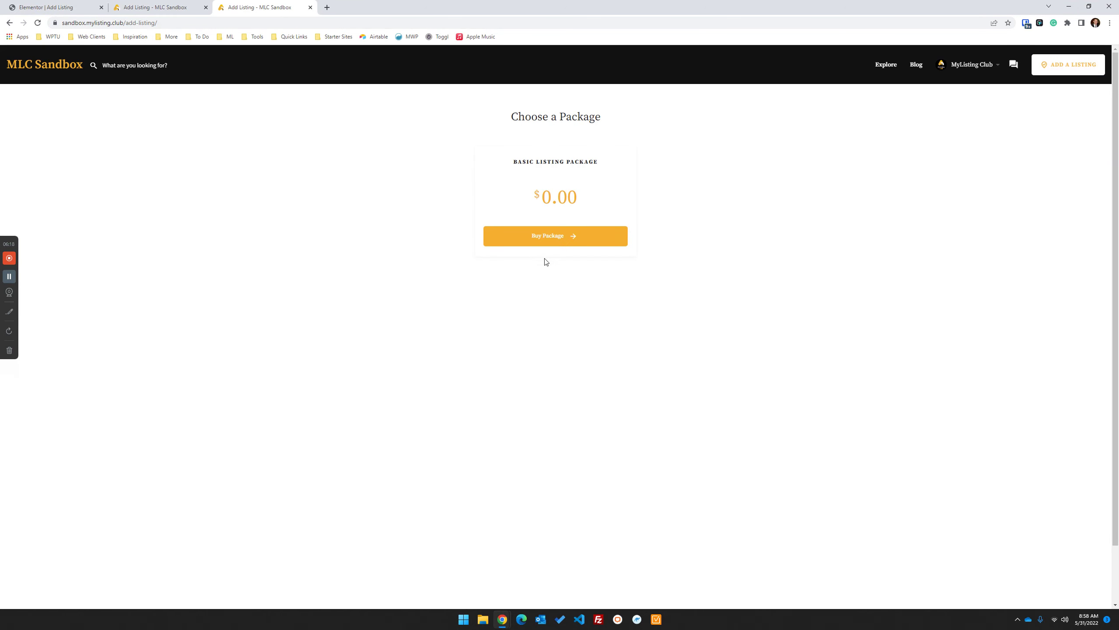
{"action": "left_click", "coordinate": [551, 238]}
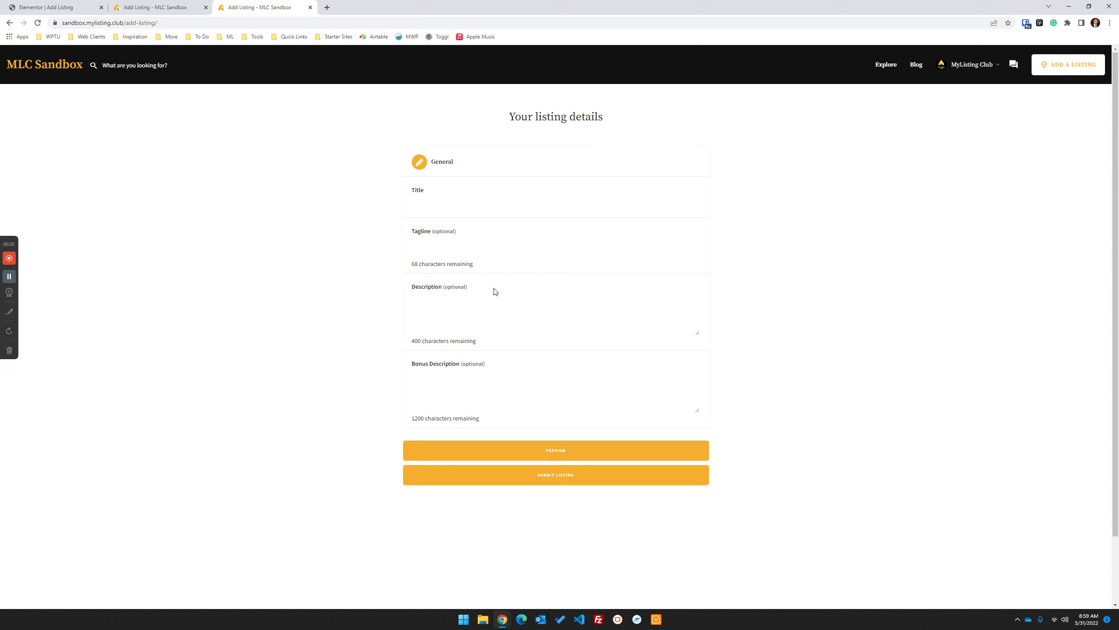
Step: Examine the remaining-character counters beneath Tagline, Description and Bonus Description
{"action": "left_click_drag", "start_coordinate": [474, 264], "coordinate": [412, 266]}
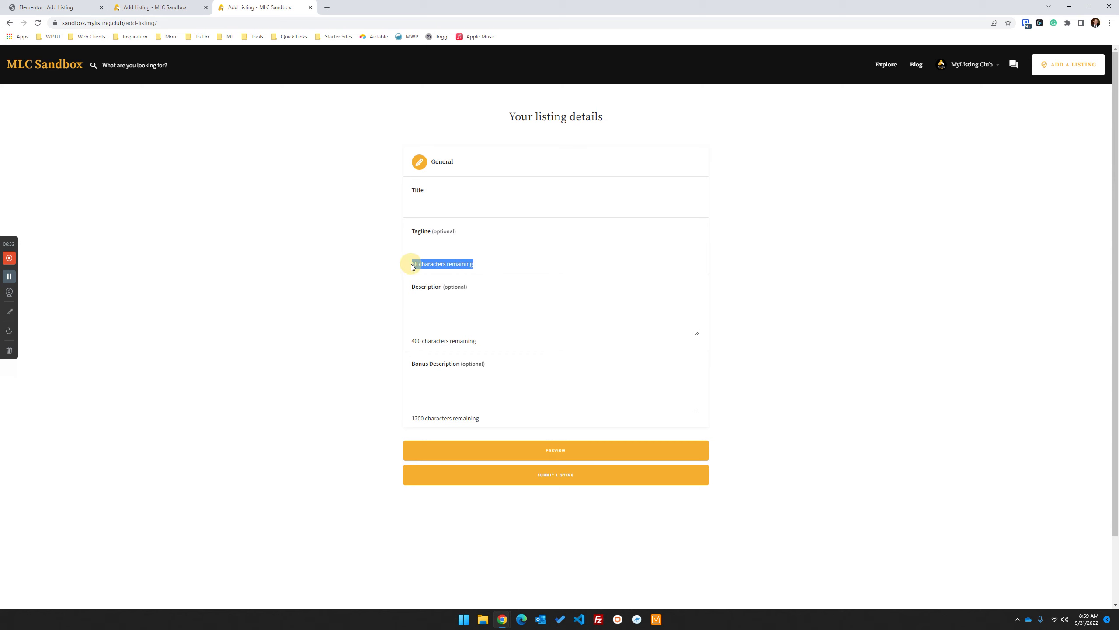
{"action": "left_click_drag", "start_coordinate": [490, 342], "coordinate": [395, 340]}
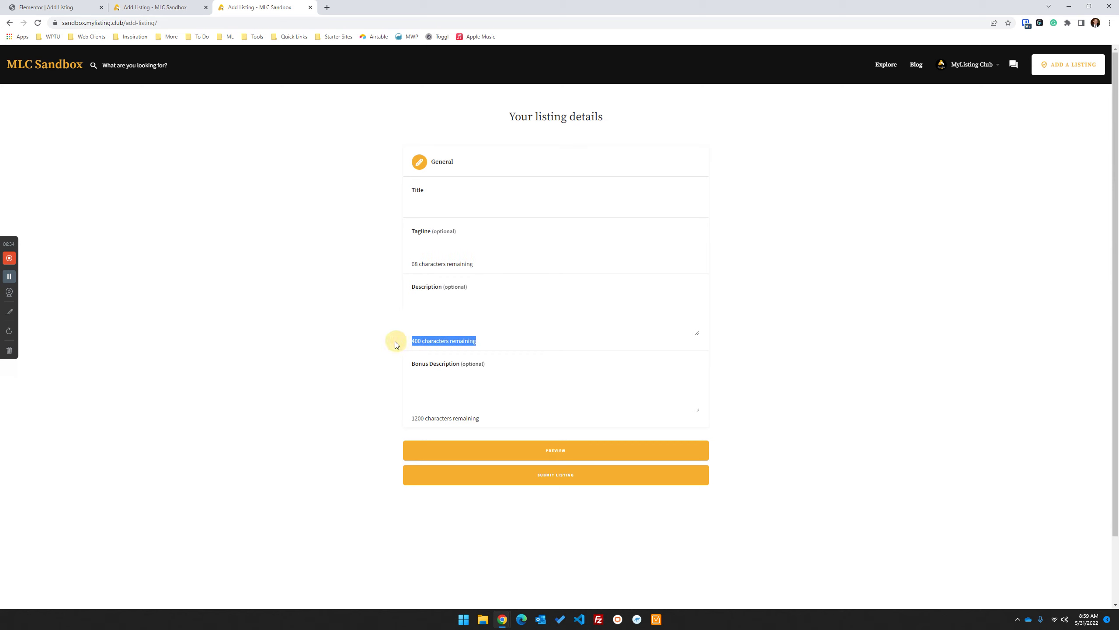
{"action": "left_click_drag", "start_coordinate": [489, 418], "coordinate": [395, 418]}
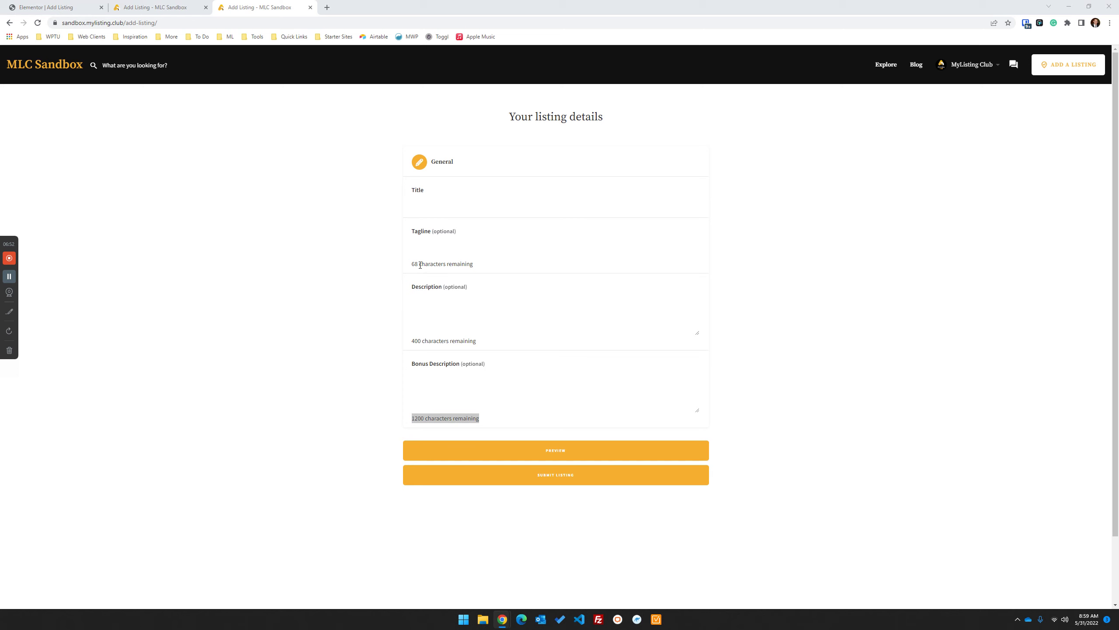
{"action": "left_click", "coordinate": [421, 264]}
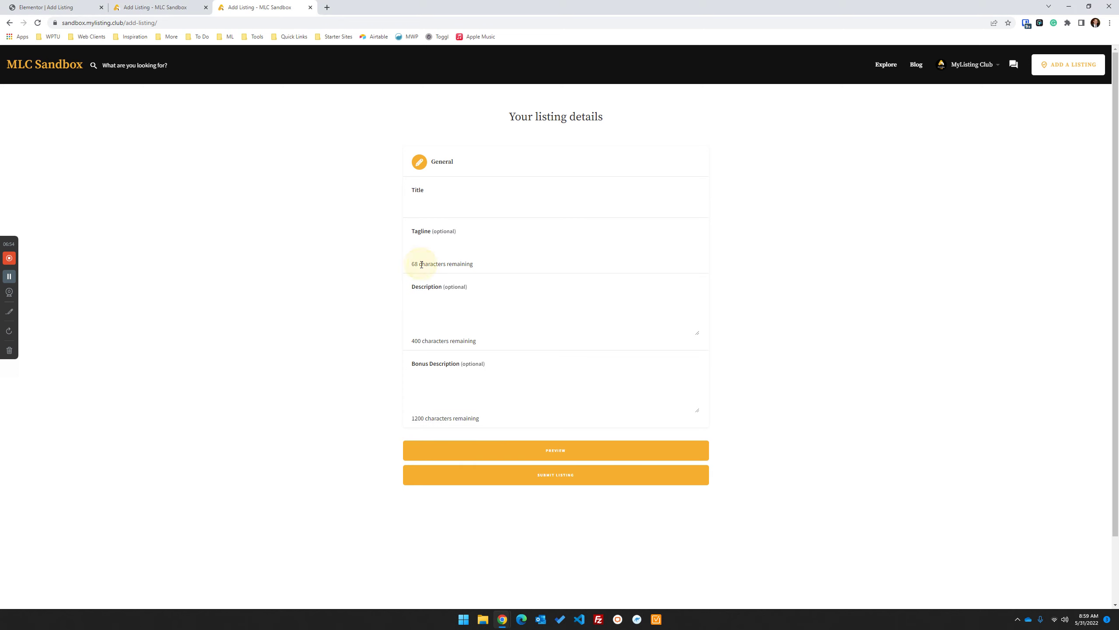
{"action": "left_click", "coordinate": [421, 264]}
Step: Test the Tagline's live character counter by filling the field with random letters almost up to its limit
{"action": "left_click", "coordinate": [465, 243]}
{"action": "type", "text": "dfdfdfdfddfdfdfdfd"}
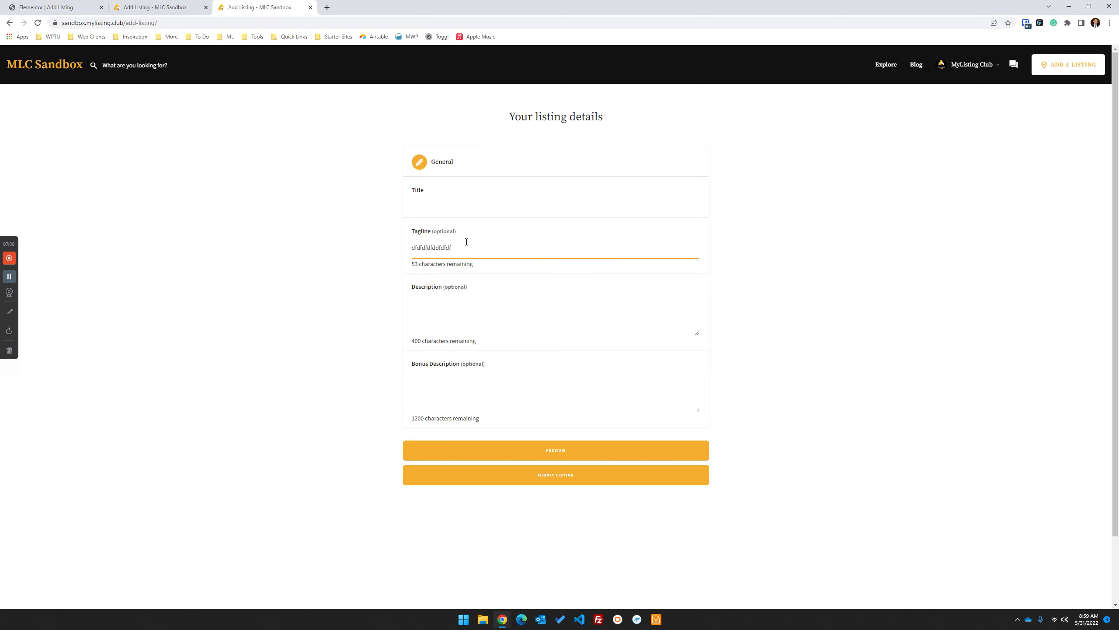
{"action": "type", "text": "dfdfdfdfdfdfdfdffddfd dfdfdfdfd fddfdfd dfdfdf"}
Step: Copy the Tagline text into the Description field and add more random letters to test its character counter
{"action": "triple_click", "coordinate": [486, 250]}
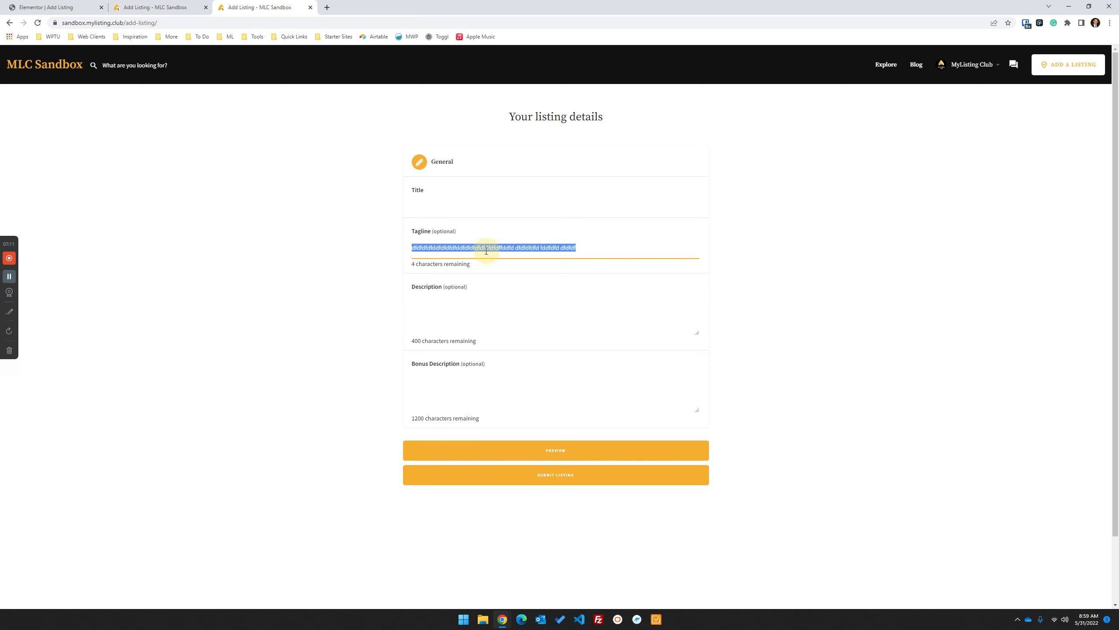
{"action": "left_click", "coordinate": [467, 315]}
{"action": "key", "text": "ctrl+v"}
{"action": "type", "text": "dfkdfjd"}
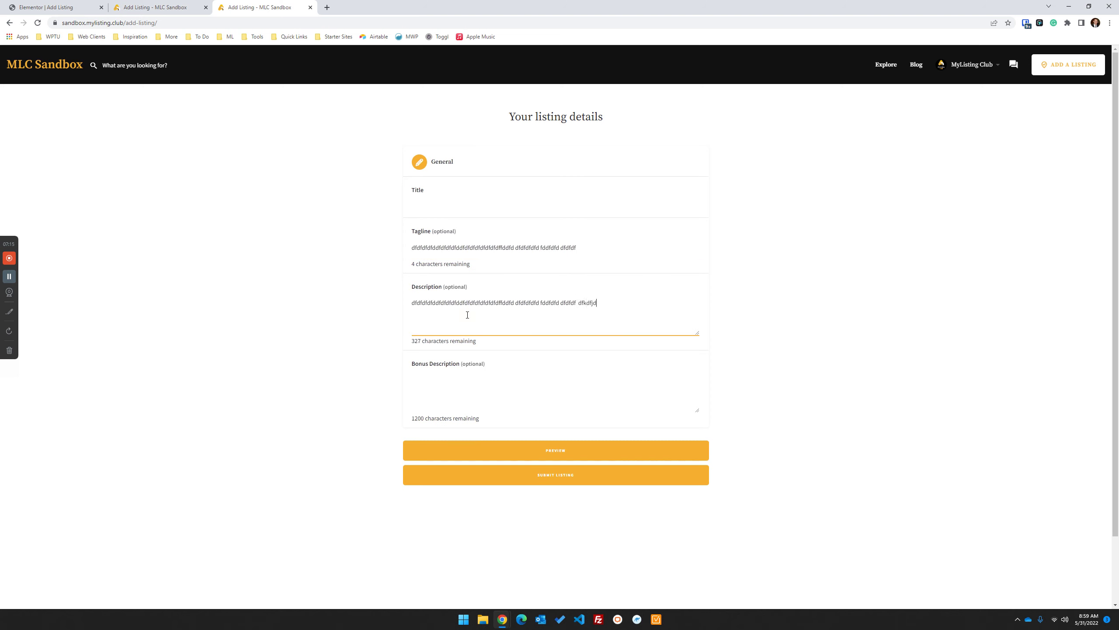
{"action": "type", "text": "fj kjfdjfkdj fjkfjdkfjdkf jdkfjdkfjdkfj dkfdjfkdjfkfkjdkfjdkfjddjfkdjfkdk"}
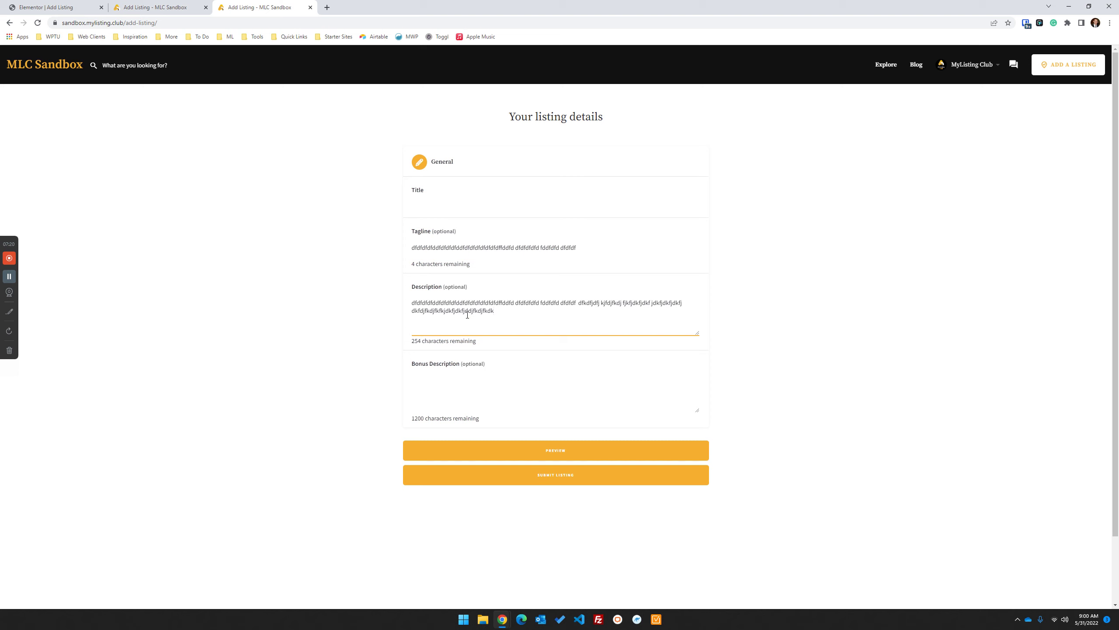
{"action": "type", "text": " dfdfdfdfdfdd"}
{"action": "type", "text": "dfdfdfd"}
Step: Examine the empty Bonus Description field's label and character counter
{"action": "left_click", "coordinate": [910, 277]}
{"action": "left_click", "coordinate": [436, 382]}
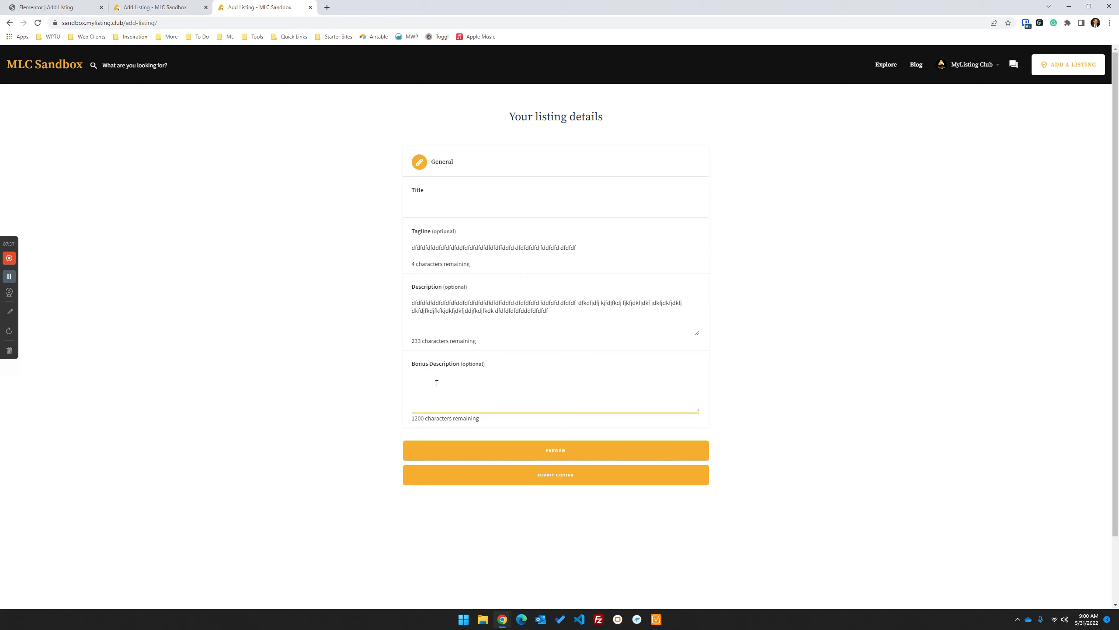
{"action": "left_click_drag", "start_coordinate": [506, 366], "coordinate": [404, 367]}
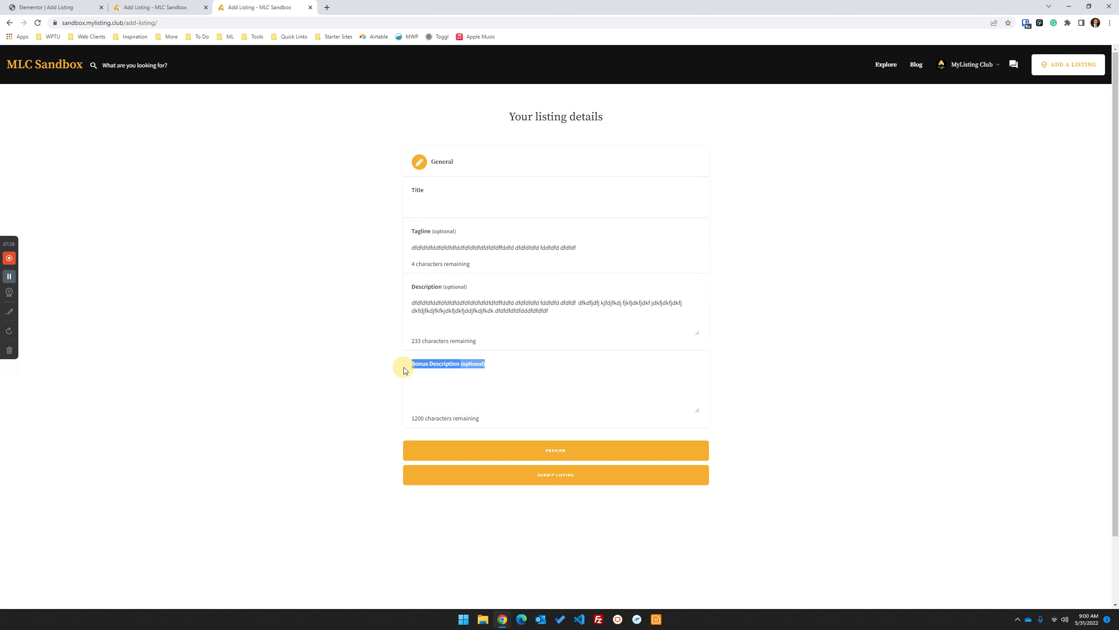
{"action": "left_click", "coordinate": [427, 371]}
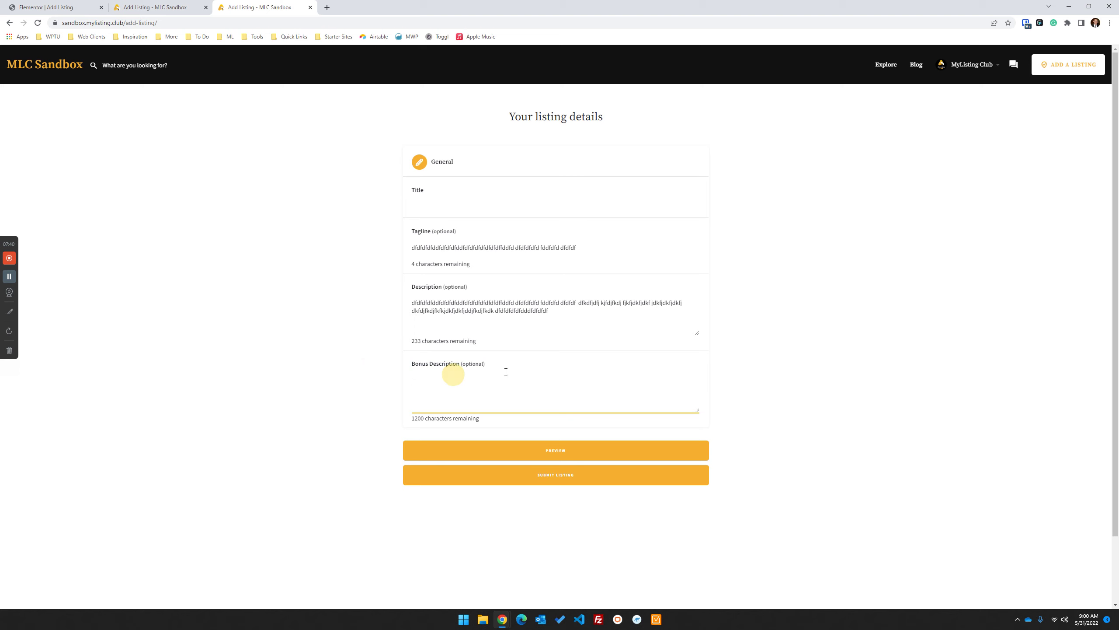
{"action": "triple_click", "coordinate": [453, 367]}
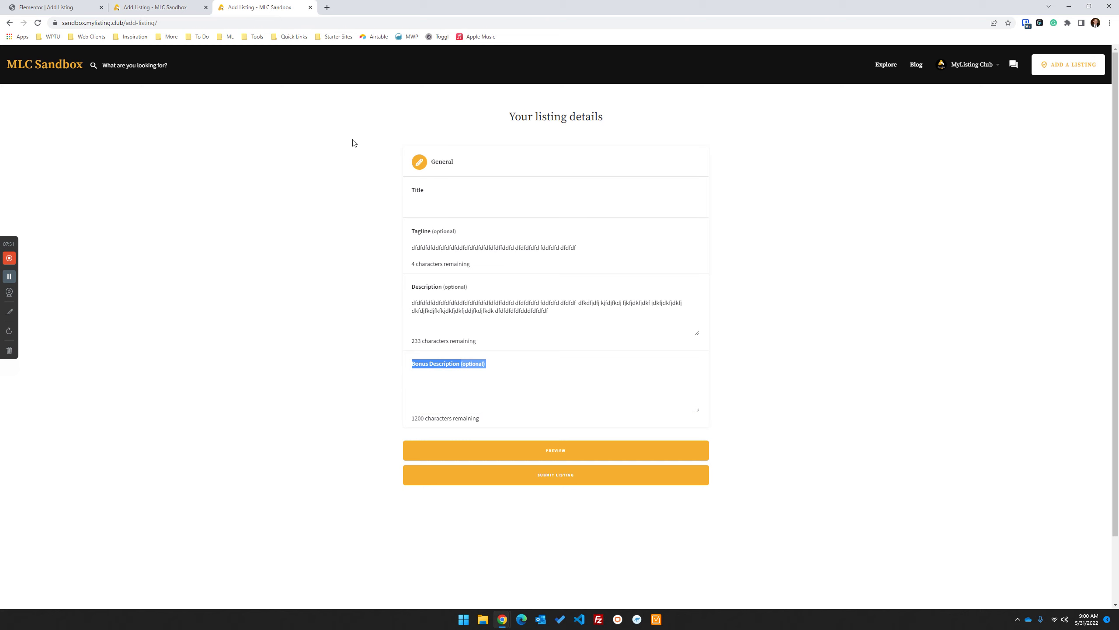
Step: Switch to the Character Counter listing type editor and add a custom text field between Description and Bonus Description
{"action": "key", "text": "alt+Tab"}
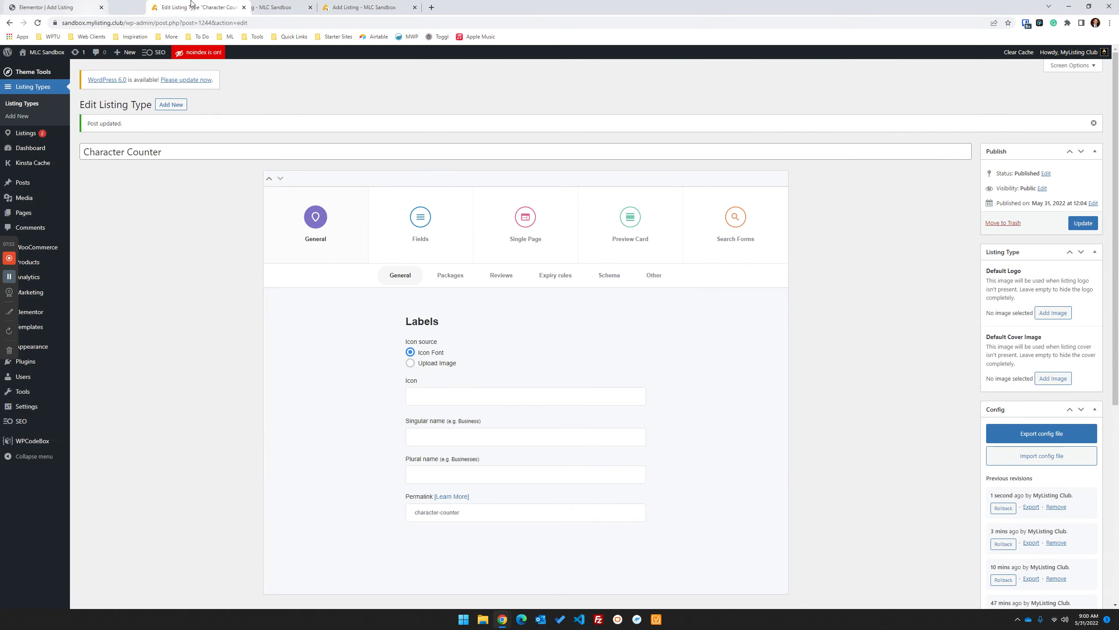
{"action": "left_click", "coordinate": [424, 218]}
{"action": "scroll", "coordinate": [492, 430], "scroll_direction": "down", "scroll_amount": 3}
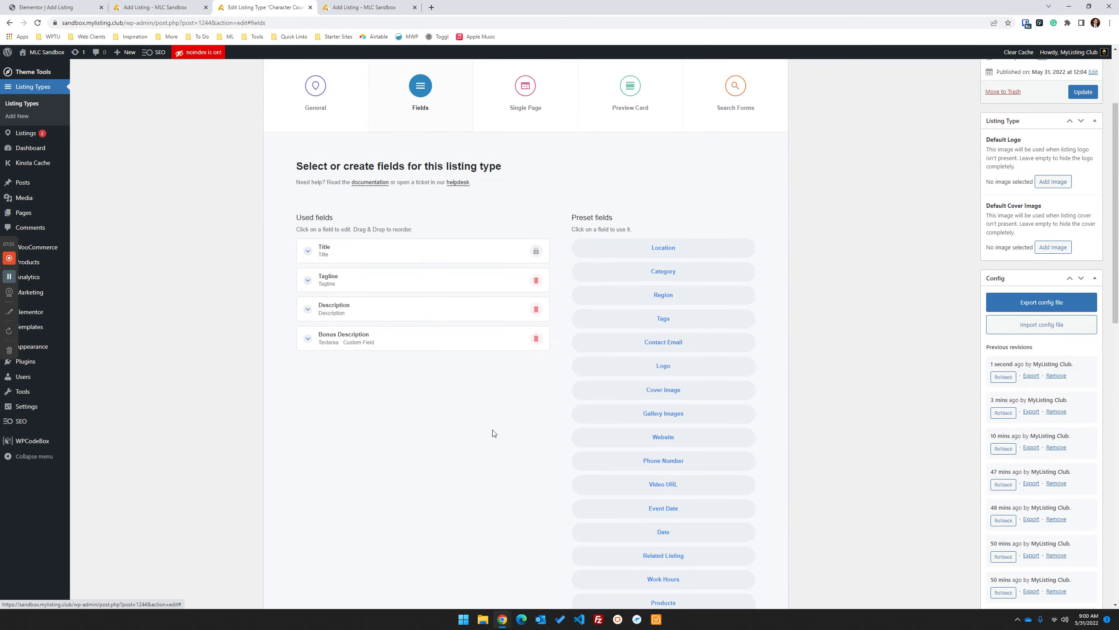
{"action": "scroll", "coordinate": [643, 316], "scroll_direction": "down", "scroll_amount": 7}
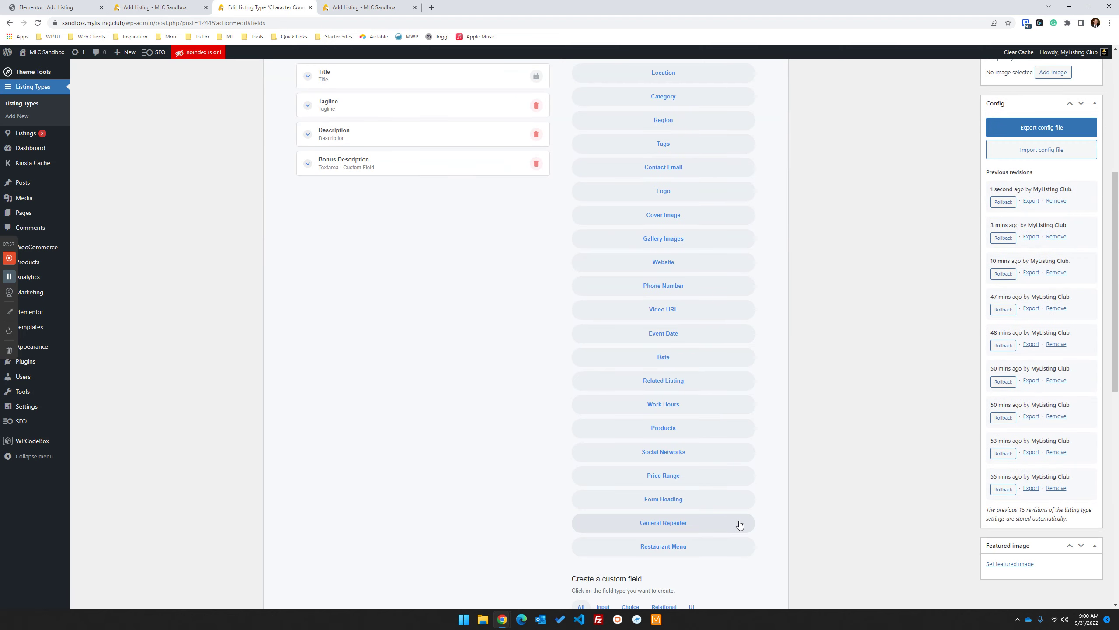
{"action": "left_click", "coordinate": [662, 502]}
{"action": "scroll", "coordinate": [385, 474], "scroll_direction": "up", "scroll_amount": 8}
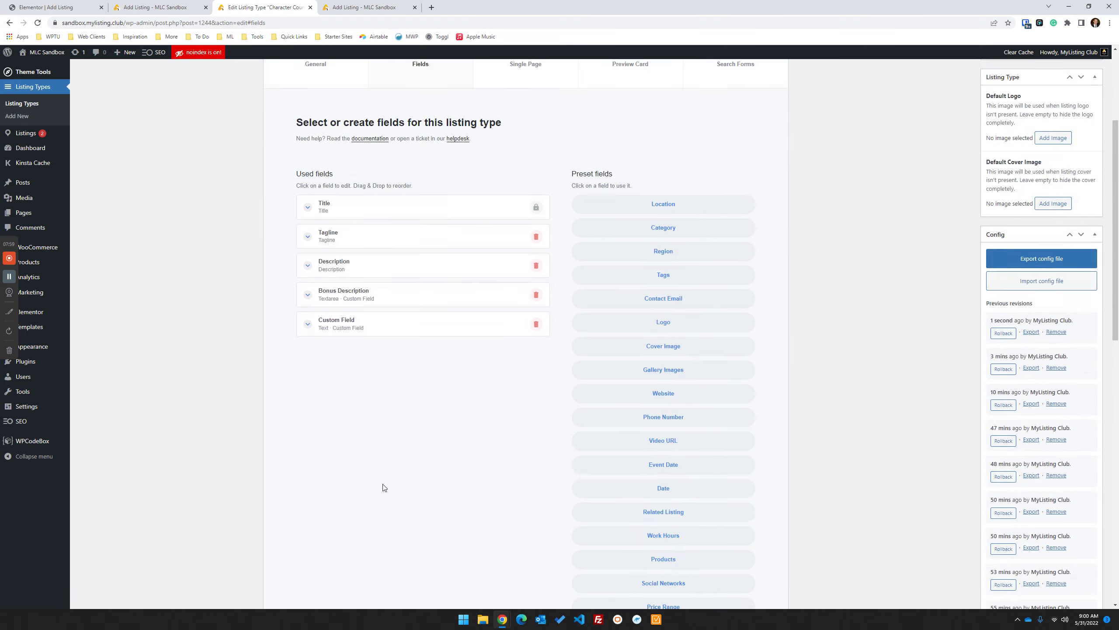
{"action": "left_click_drag", "start_coordinate": [366, 429], "coordinate": [357, 381]}
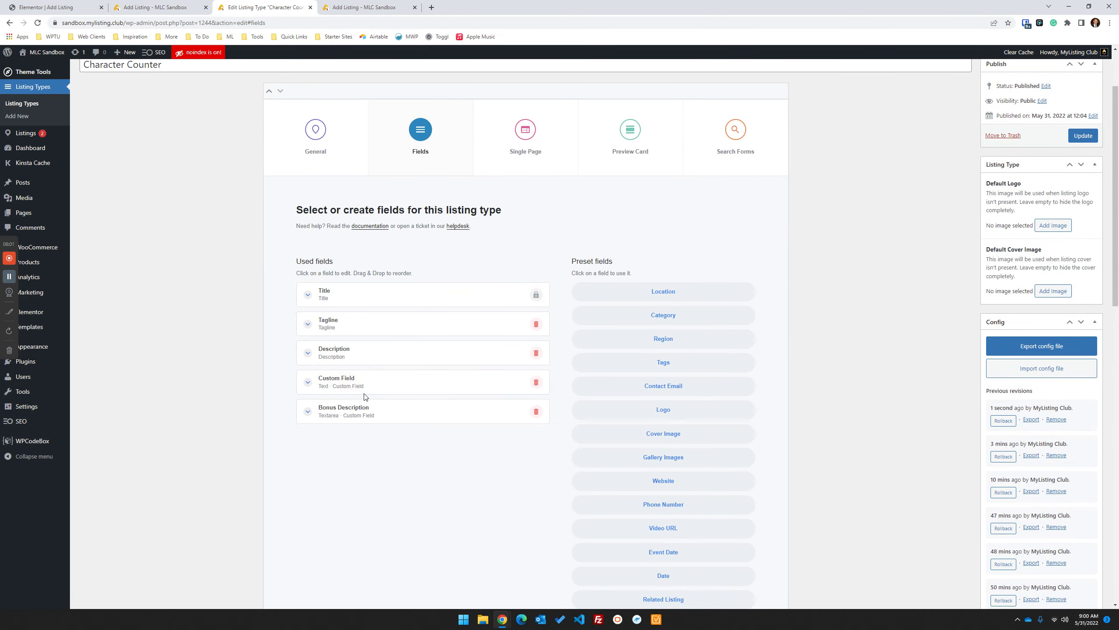
Step: Label the new custom text field "Bonus Description Upsell"
{"action": "left_click", "coordinate": [369, 384]}
{"action": "triple_click", "coordinate": [373, 419]}
{"action": "type", "text": "BOn"}
{"action": "key", "text": "BackSpace"}
{"action": "key", "text": "BackSpace"}
{"action": "type", "text": "onus "}
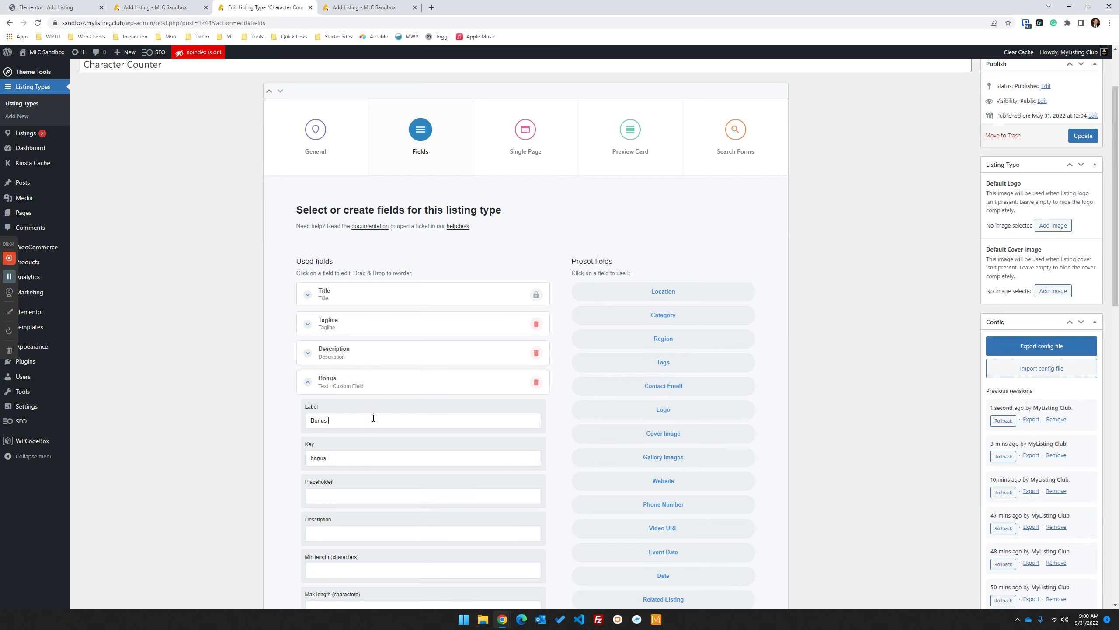
{"action": "type", "text": "Description Upsell"}
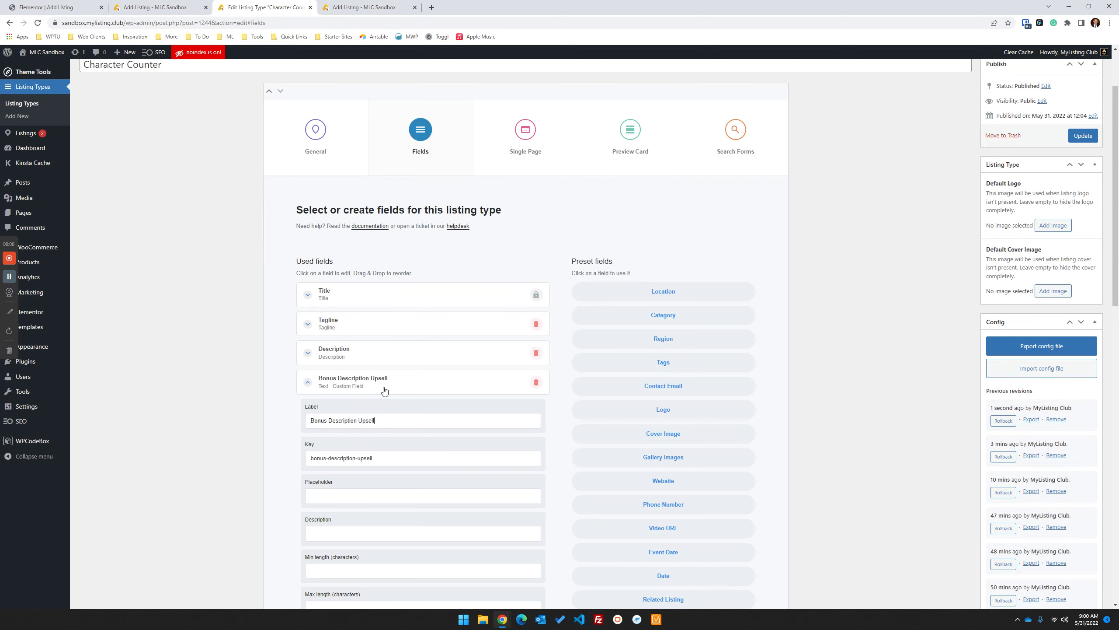
{"action": "scroll", "coordinate": [388, 388], "scroll_direction": "down", "scroll_amount": 1}
{"action": "scroll", "coordinate": [392, 379], "scroll_direction": "down", "scroll_amount": 1}
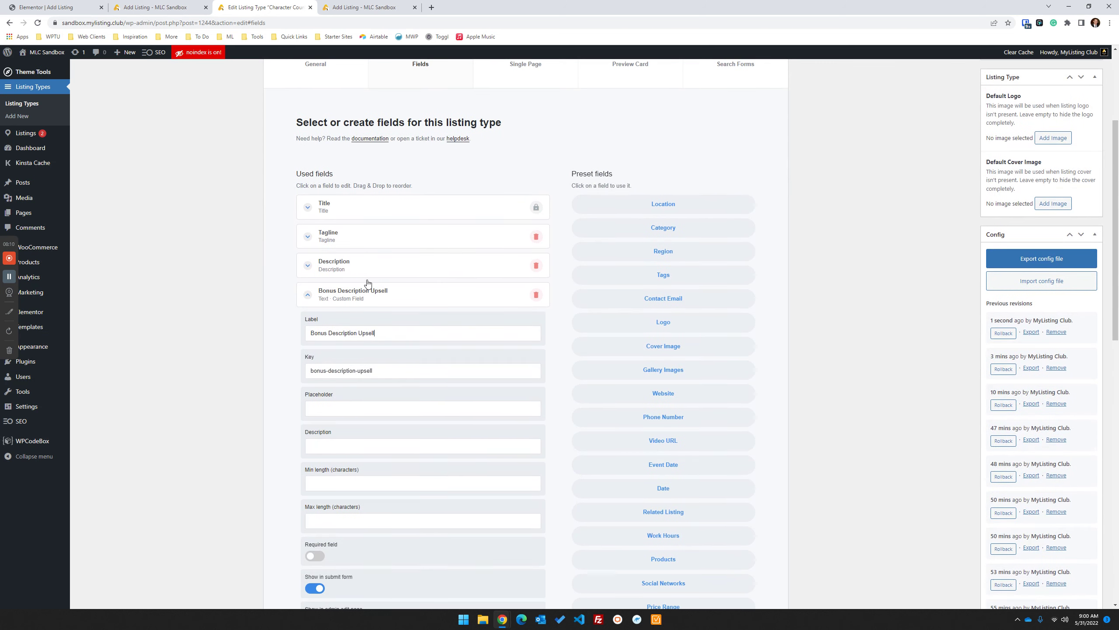
Step: Fill the Bonus Description Upsell field's description with random placeholder letters and collapse its settings
{"action": "double_click", "coordinate": [368, 333]}
{"action": "scroll", "coordinate": [376, 397], "scroll_direction": "down", "scroll_amount": 1}
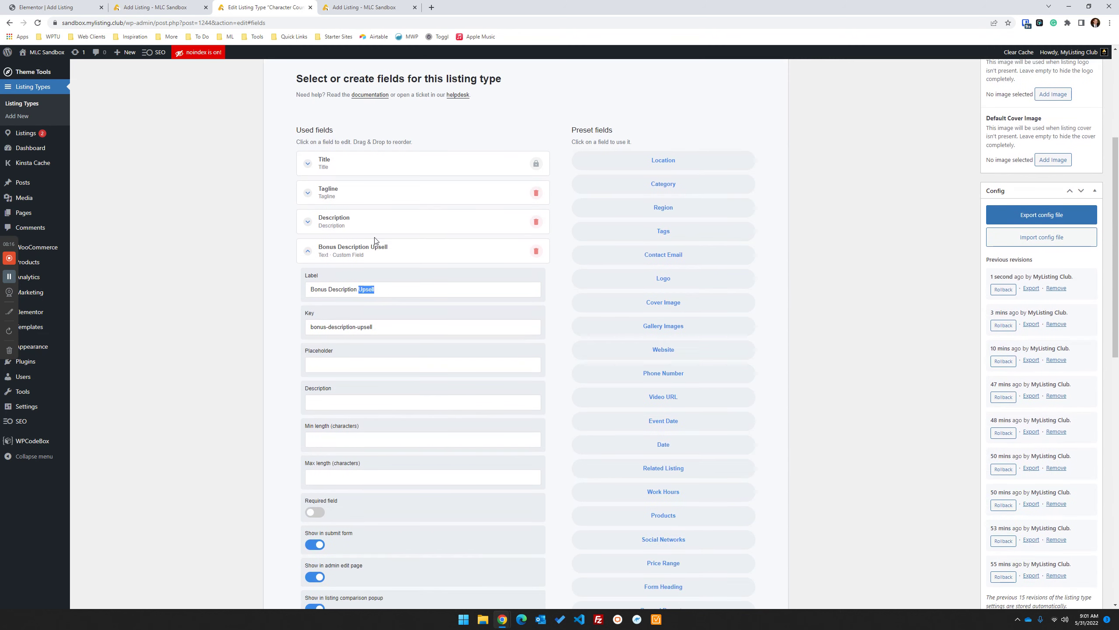
{"action": "left_click", "coordinate": [346, 403]}
{"action": "type", "text": "dfjdkfdjfdfdjfkdjkdfddkfdj"}
{"action": "scroll", "coordinate": [347, 400], "scroll_direction": "down", "scroll_amount": 1}
{"action": "left_click", "coordinate": [388, 210]}
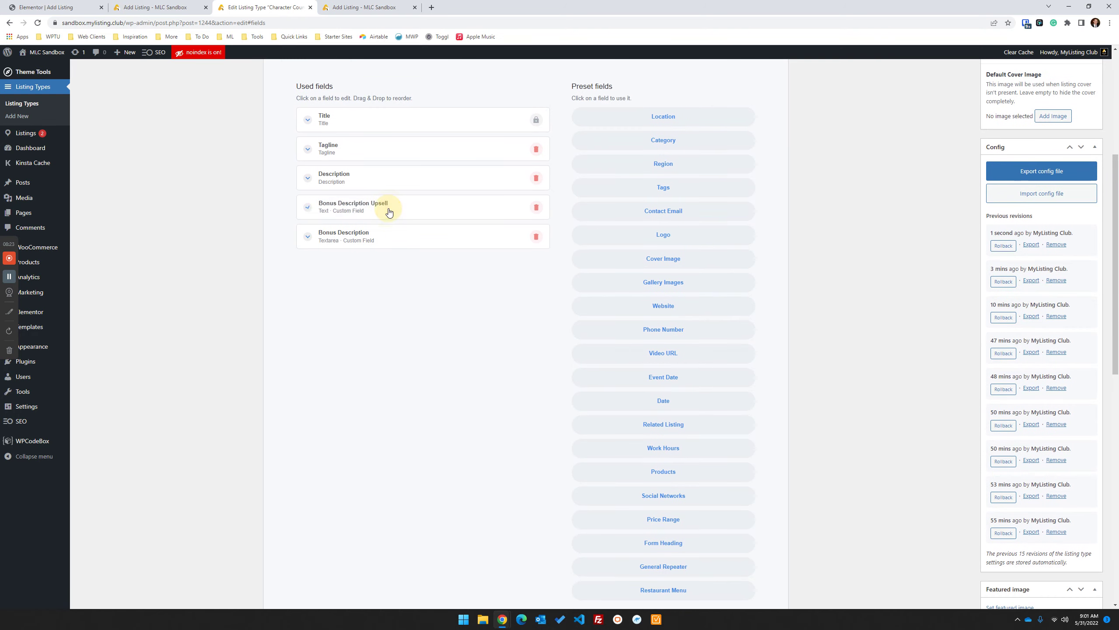
Step: Switch to the Add Listing form and enter 33 random letters in the Bonus Description field to test its character counter
{"action": "left_click", "coordinate": [359, 6]}
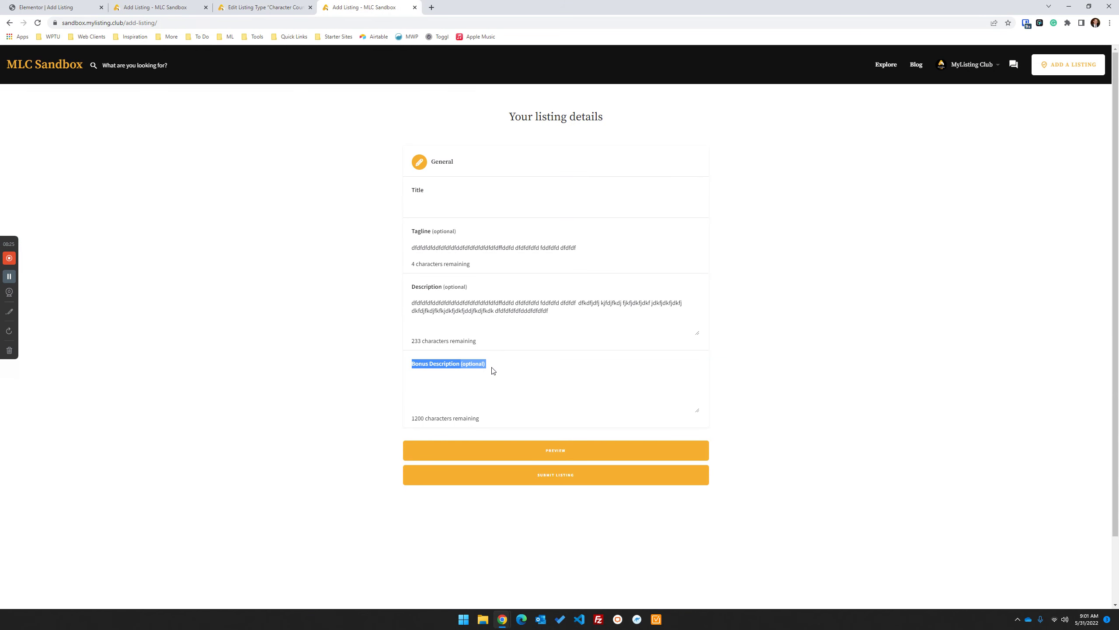
{"action": "left_click", "coordinate": [487, 382]}
{"action": "left_click_drag", "start_coordinate": [493, 367], "coordinate": [432, 366]}
{"action": "triple_click", "coordinate": [419, 364]}
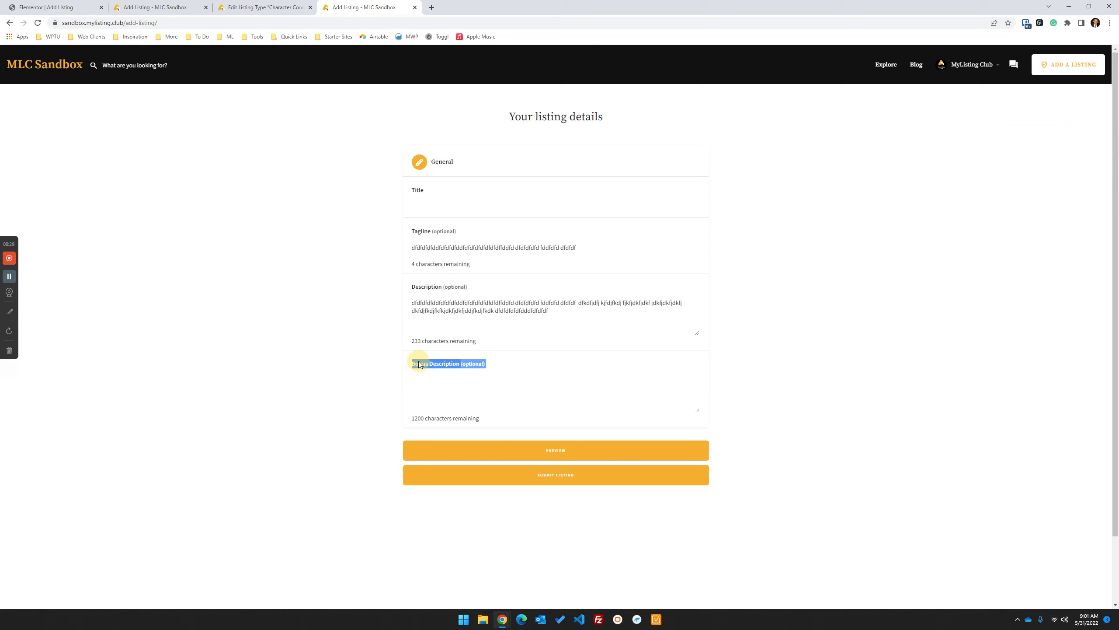
{"action": "left_click", "coordinate": [464, 382]}
{"action": "type", "text": "erffdfdfdfdfdfdfdfdfdfdffdfdfdfdf"}
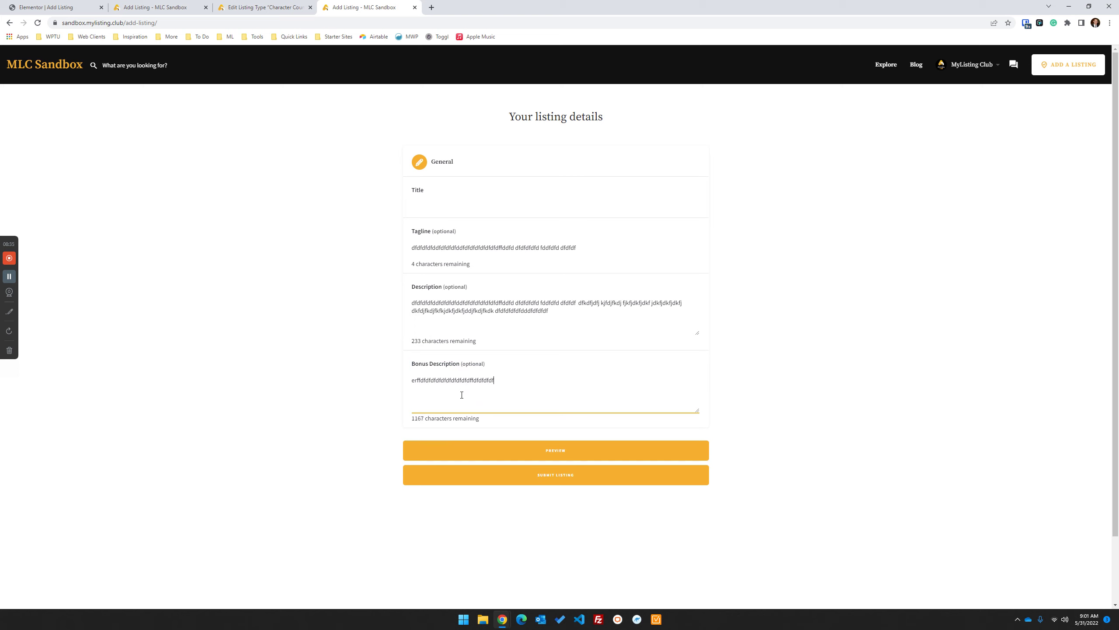
Step: Check the Bonus Description character counter and replace the field's text with "ffdfdfdfdfdfdfdf"
{"action": "left_click_drag", "start_coordinate": [498, 382], "coordinate": [355, 385]}
{"action": "left_click_drag", "start_coordinate": [499, 424], "coordinate": [352, 417]}
{"action": "double_click", "coordinate": [526, 385]}
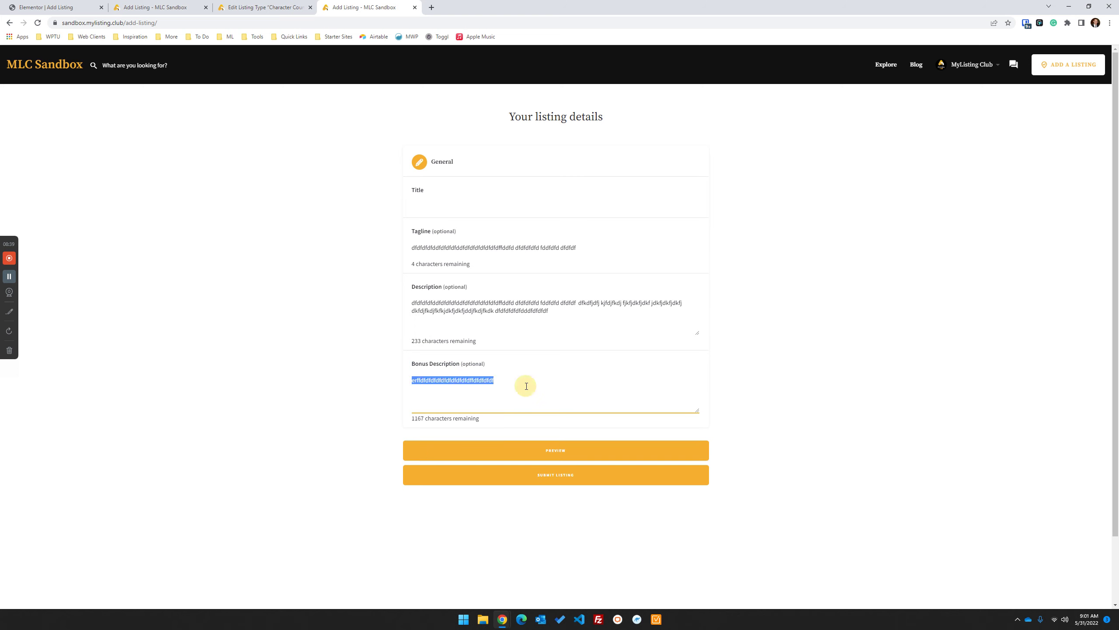
{"action": "type", "text": "ffdfdfdfdfdfdfdf"}
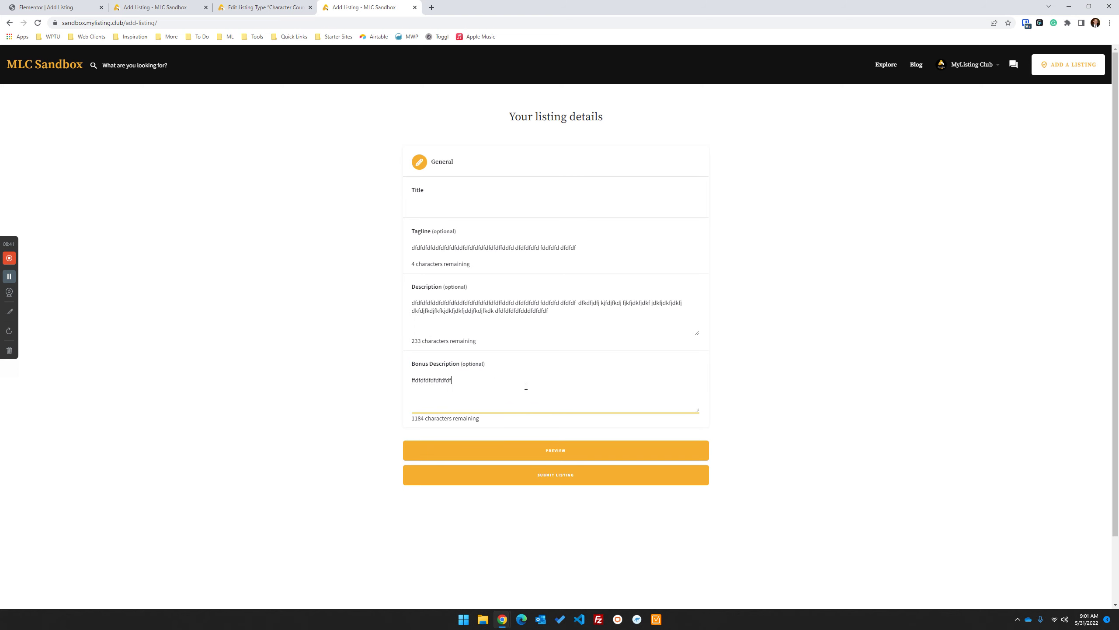